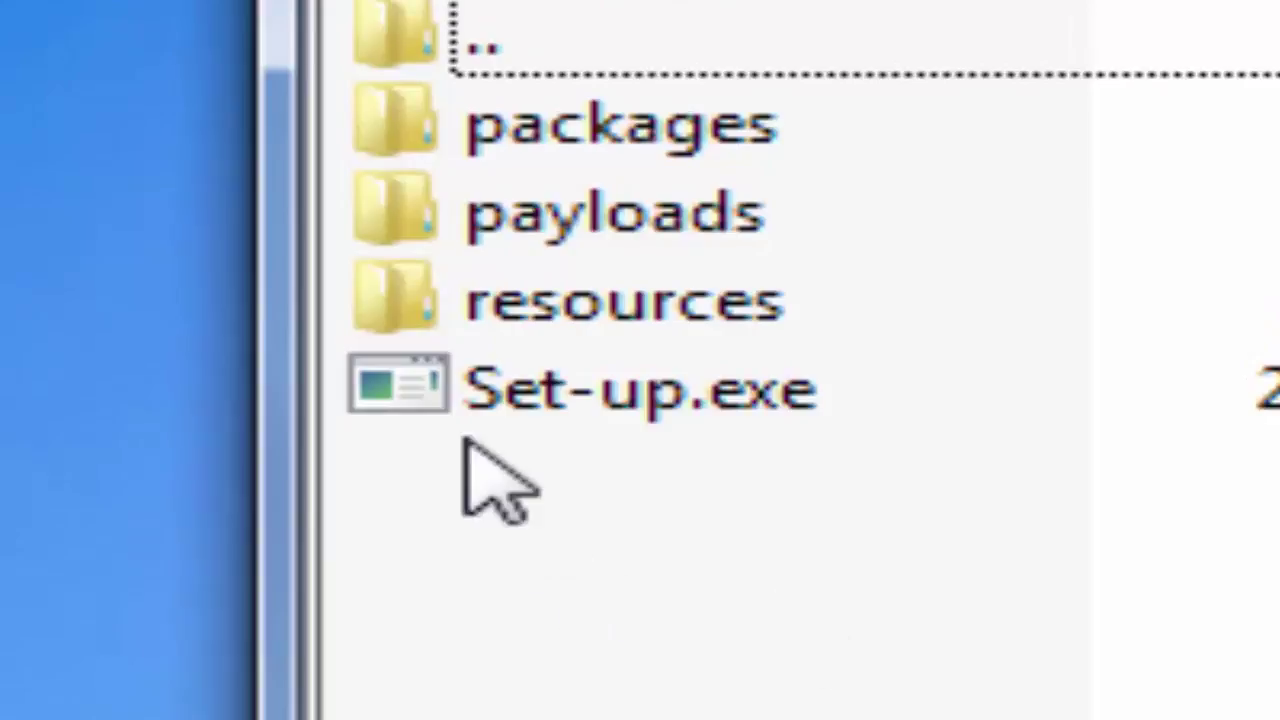
Run Set-up.exe from the Adobe After Effects CC 2015 folder of the AfterEffects_13_5_LS20.7z archive.
double_click(789, 423)
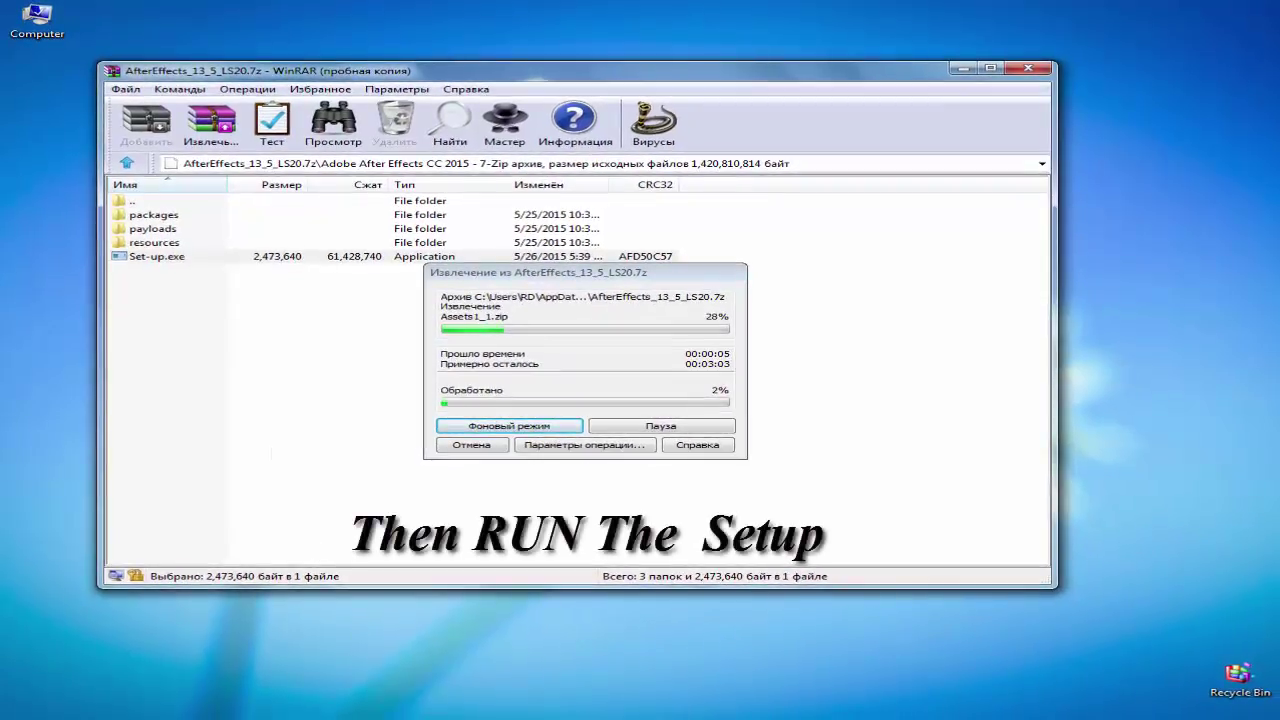
Inspect the Update folder and its payloads subfolder in the Adobe After Effects CC 2015 13.6.1 Multilingual archive.
click(300, 625)
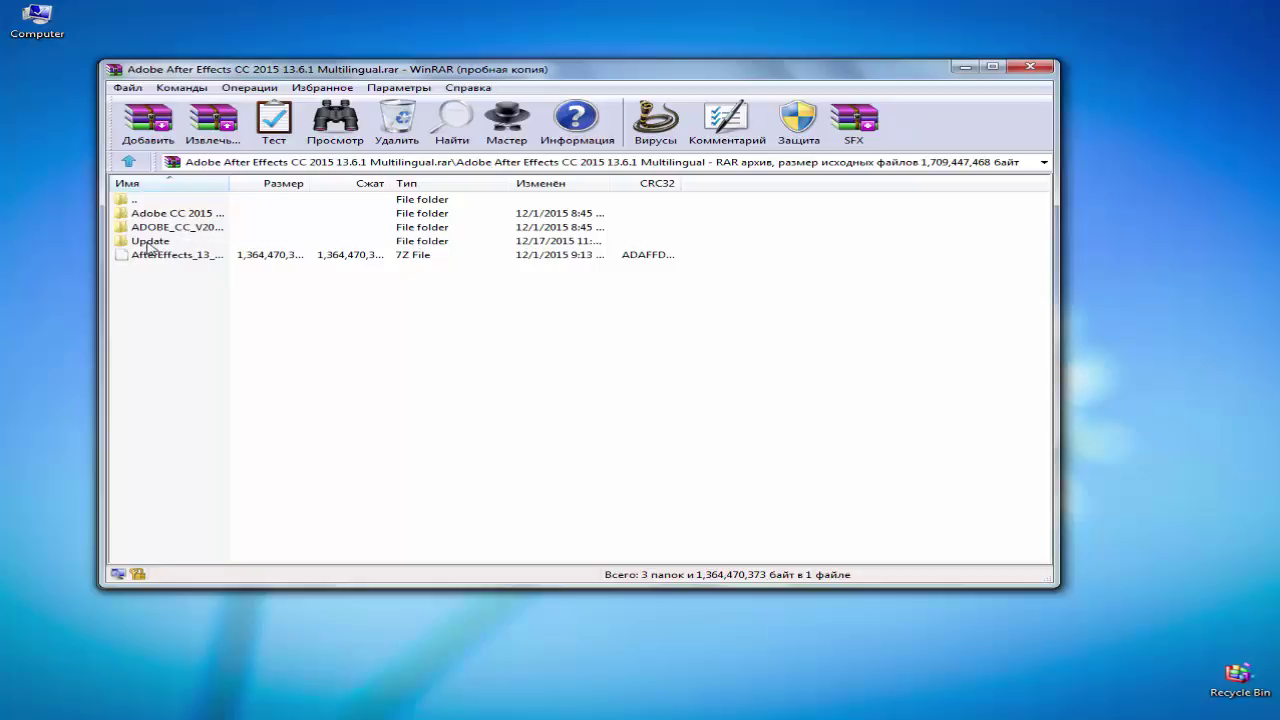
double_click(148, 244)
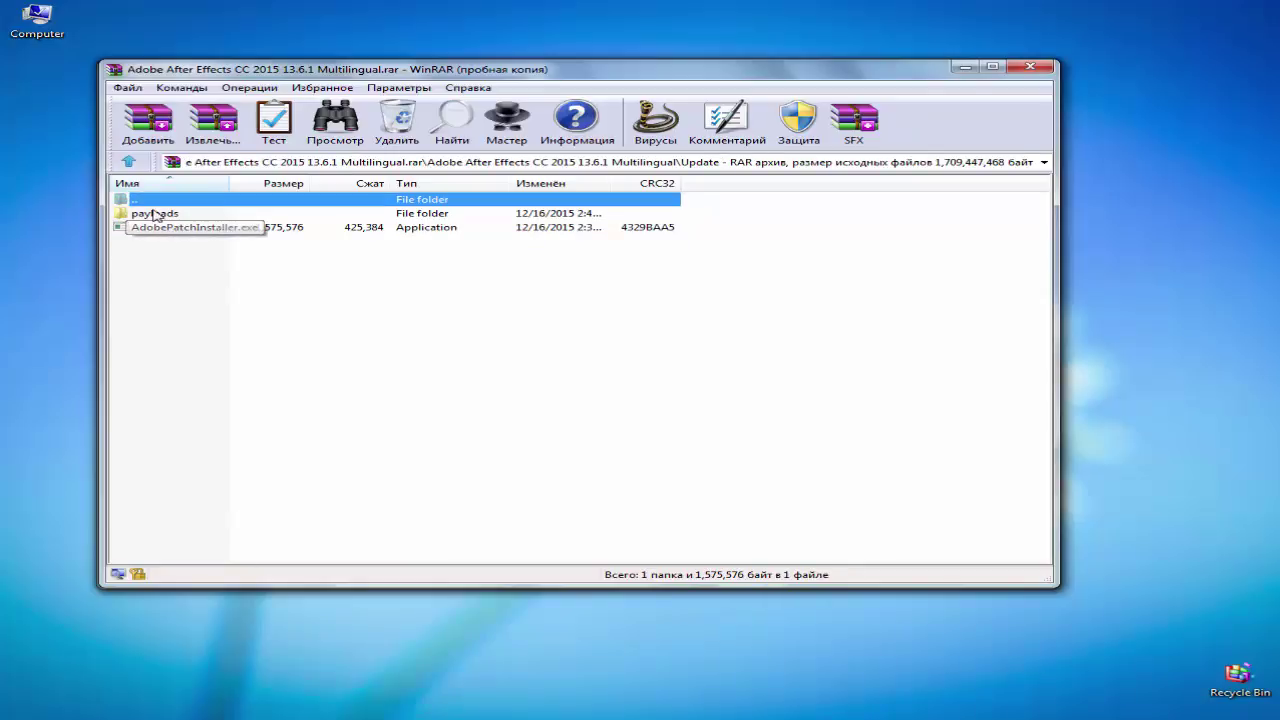
double_click(155, 214)
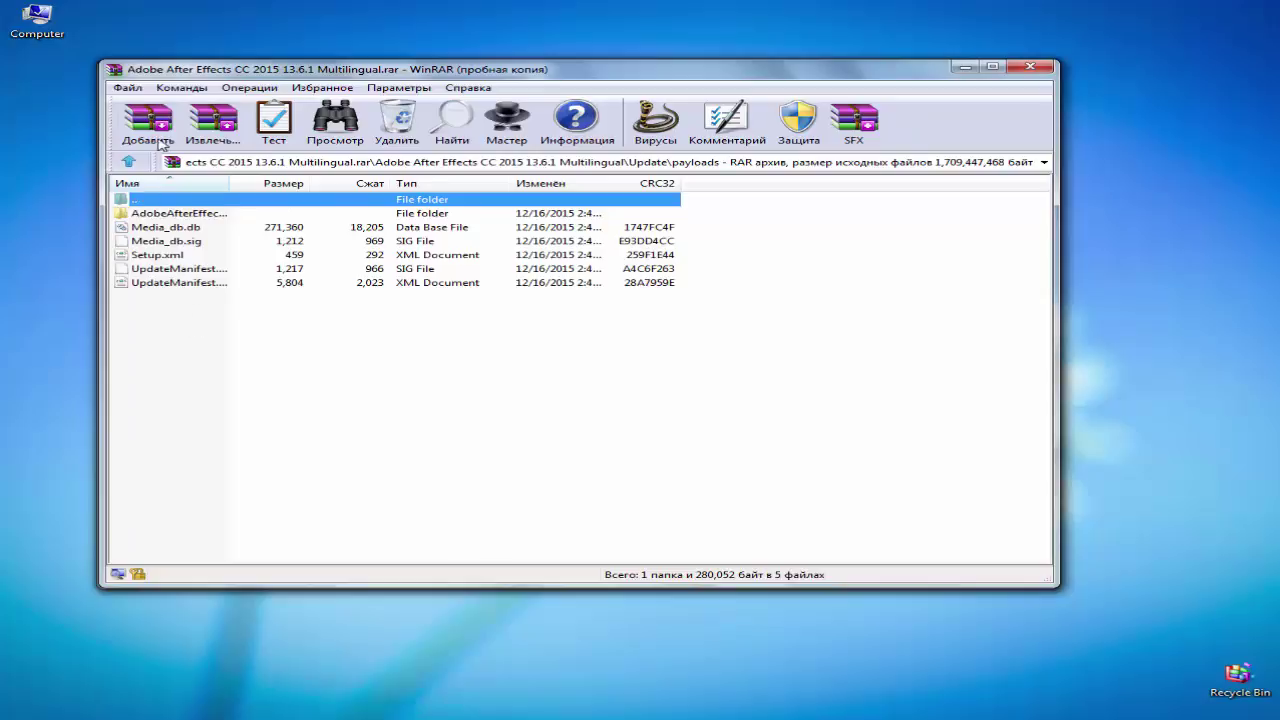
click(128, 162)
click(128, 162)
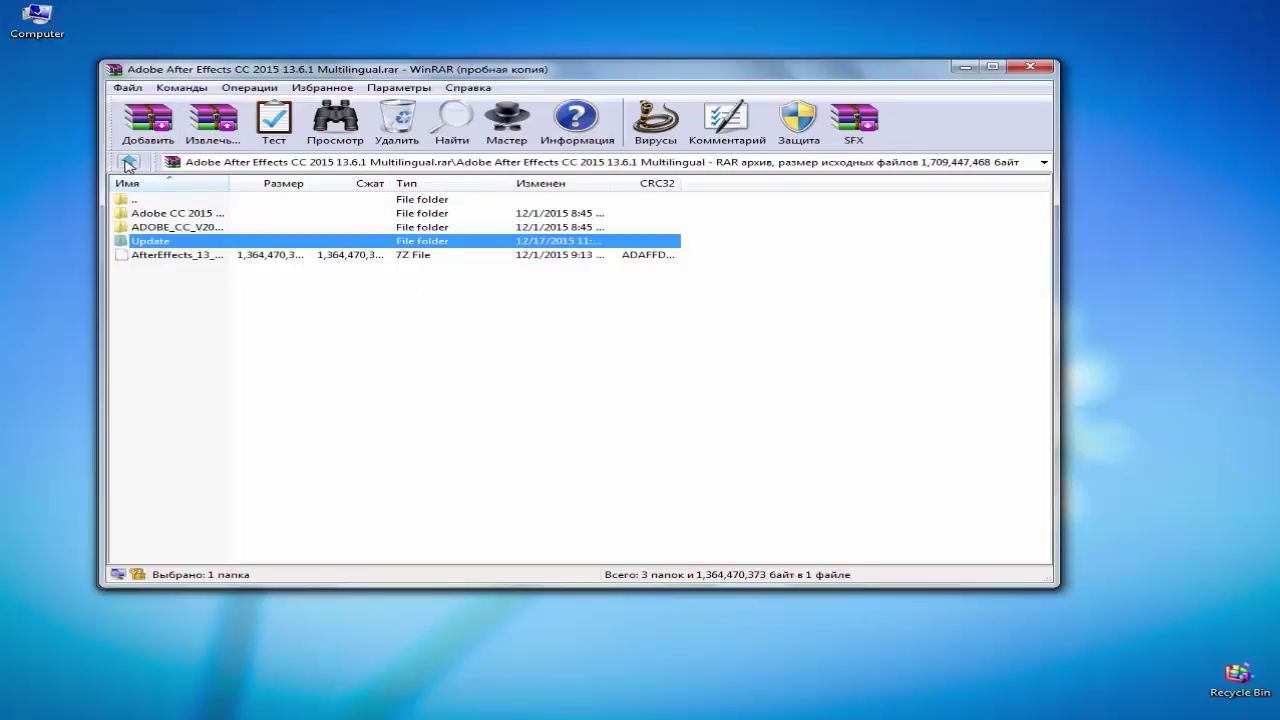
Read through install.txt from the Crack-Windows subfolder of ADOBE_CC_V2015-XFORCE and close it.
double_click(150, 228)
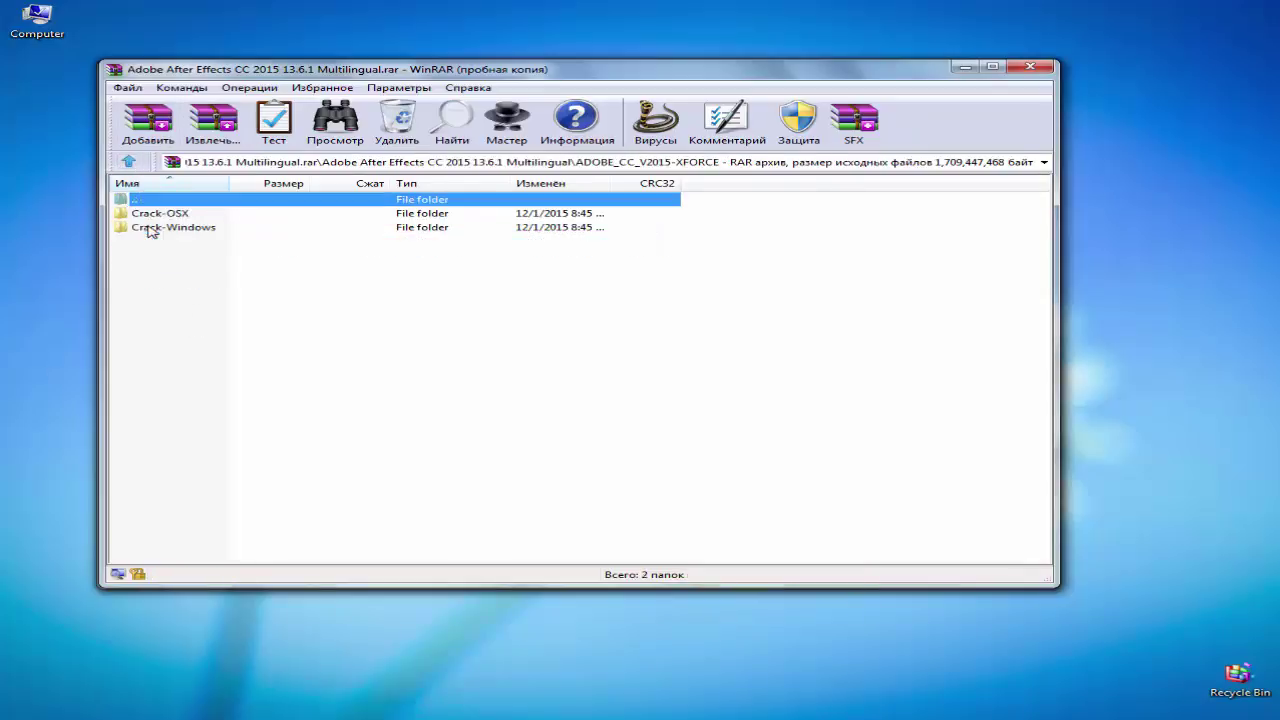
double_click(160, 228)
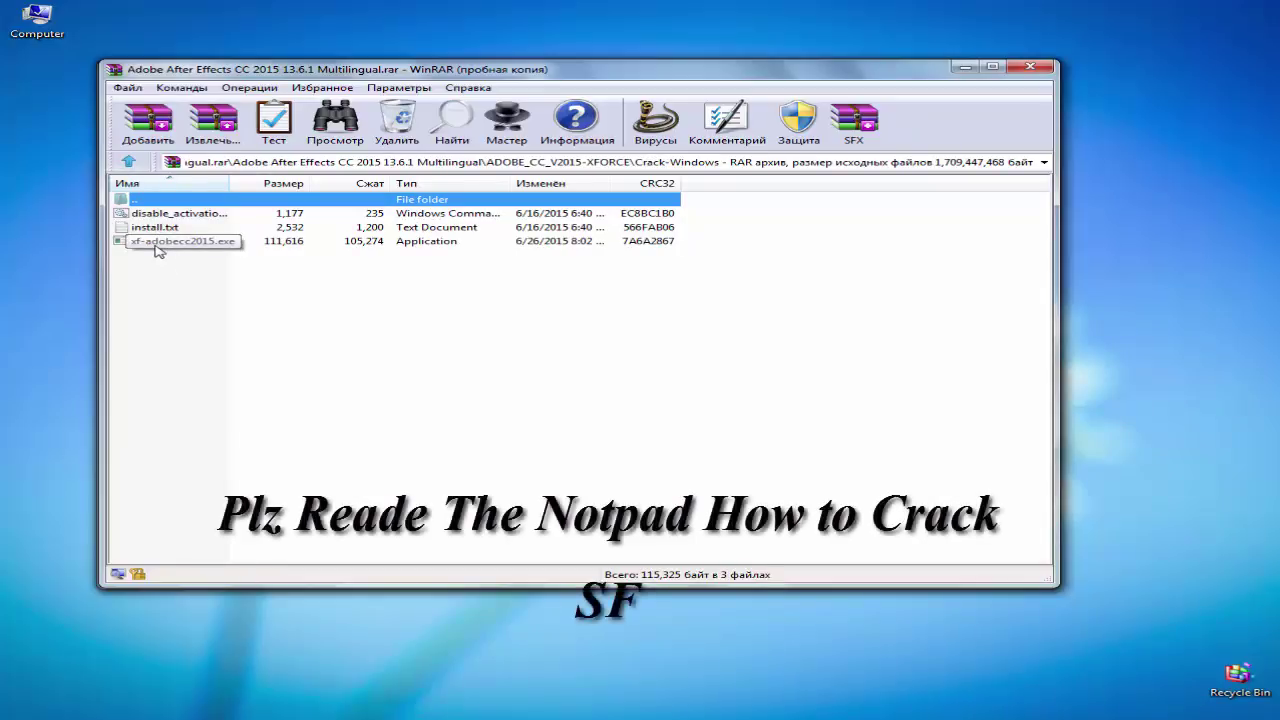
double_click(156, 229)
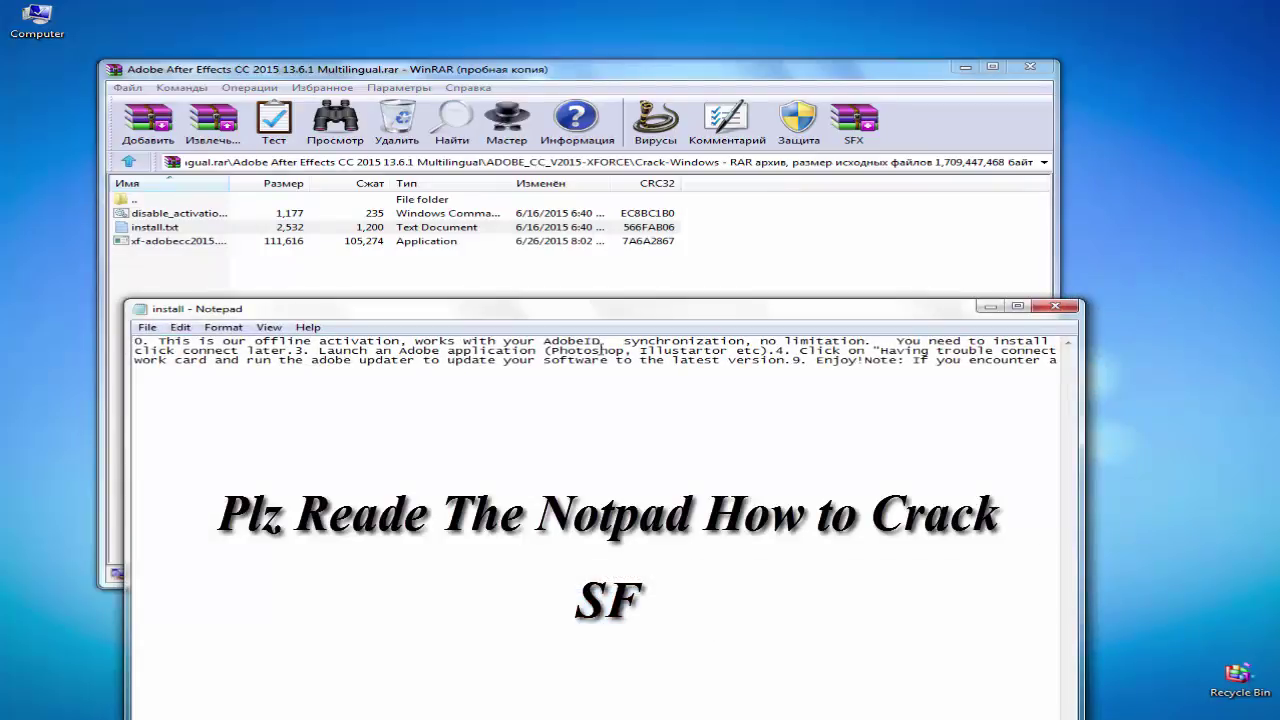
scroll(963, 352, right, 4)
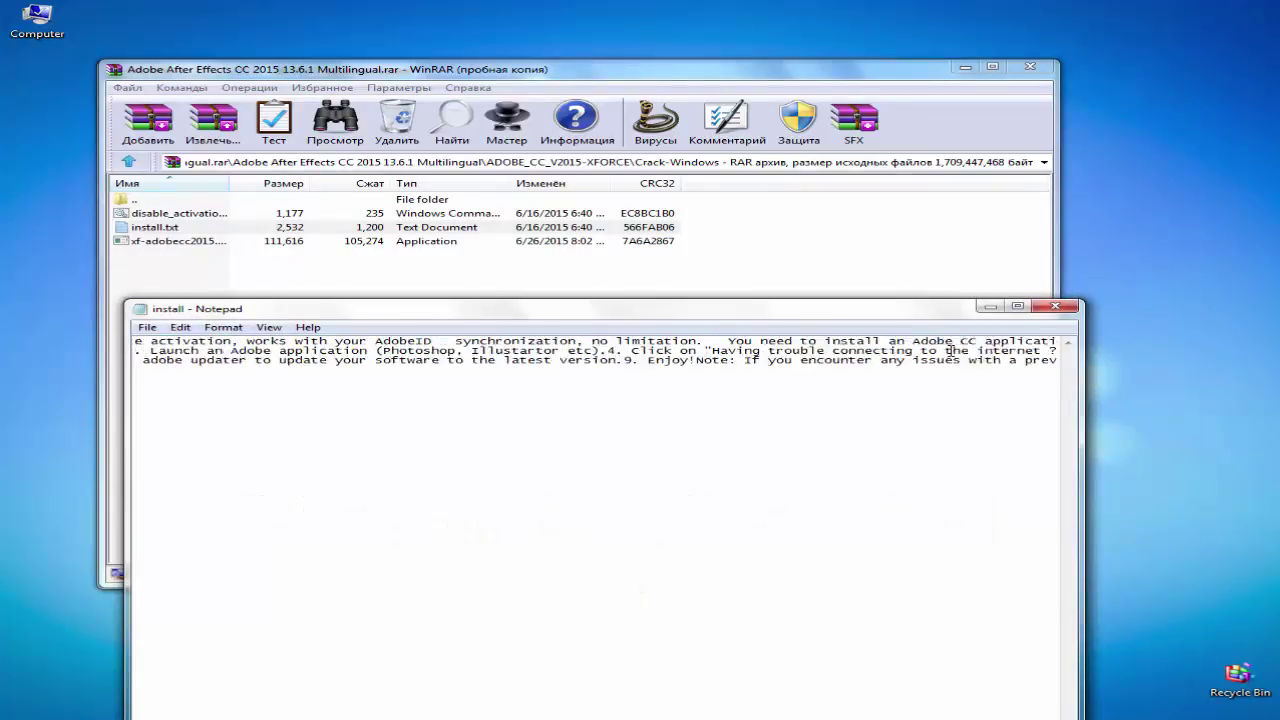
scroll(963, 352, right, 12)
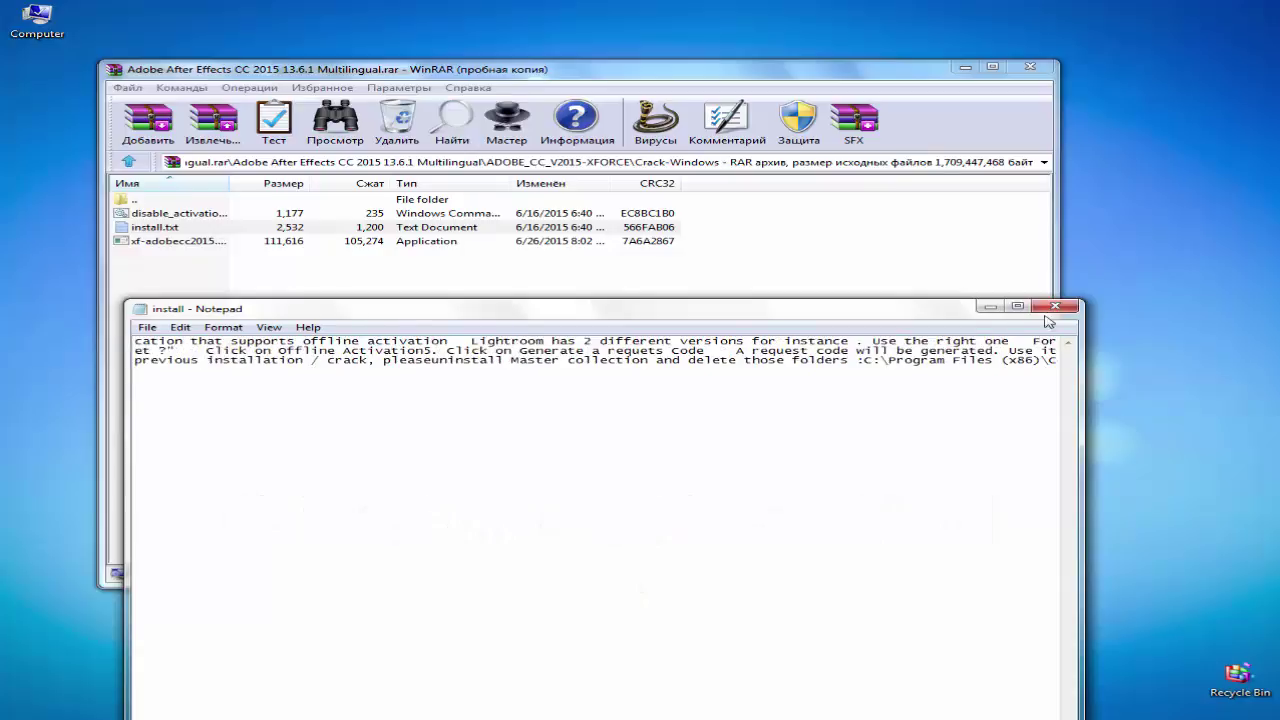
click(1055, 306)
click(396, 302)
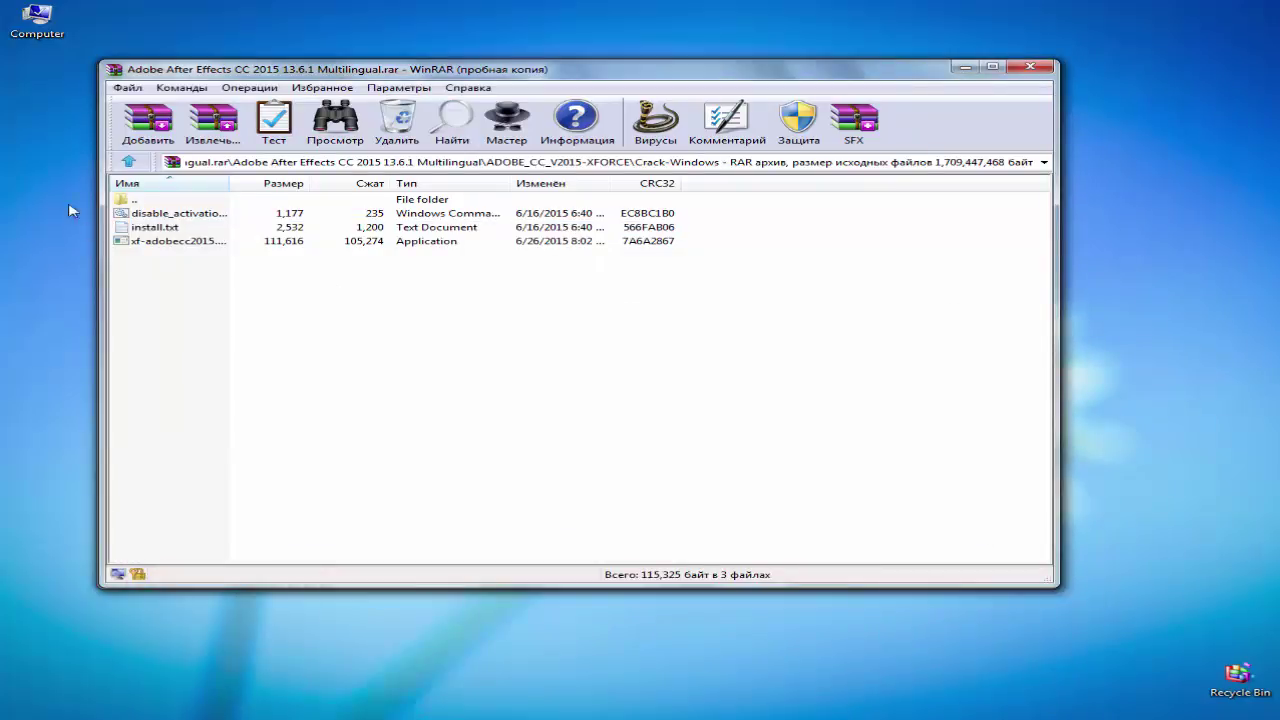
Return to the archive's main After Effects folder and look into its Adobe CC 2015 subfolder.
click(129, 164)
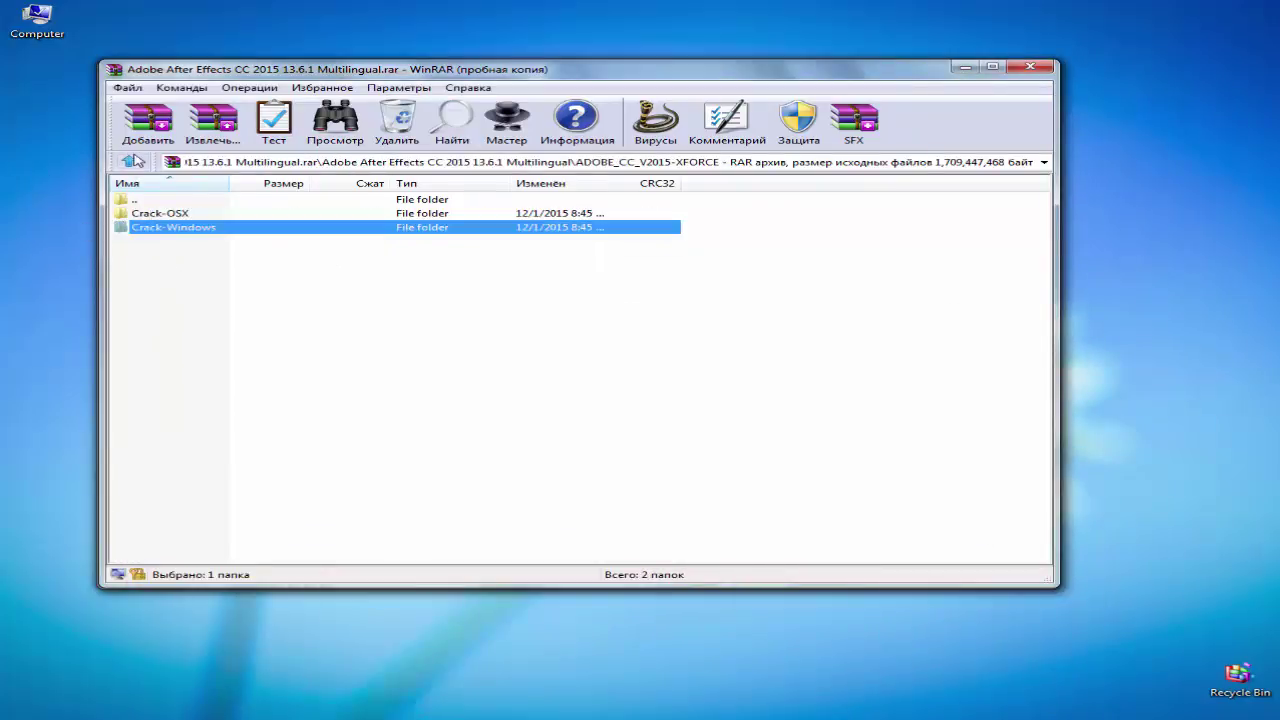
click(130, 164)
double_click(207, 214)
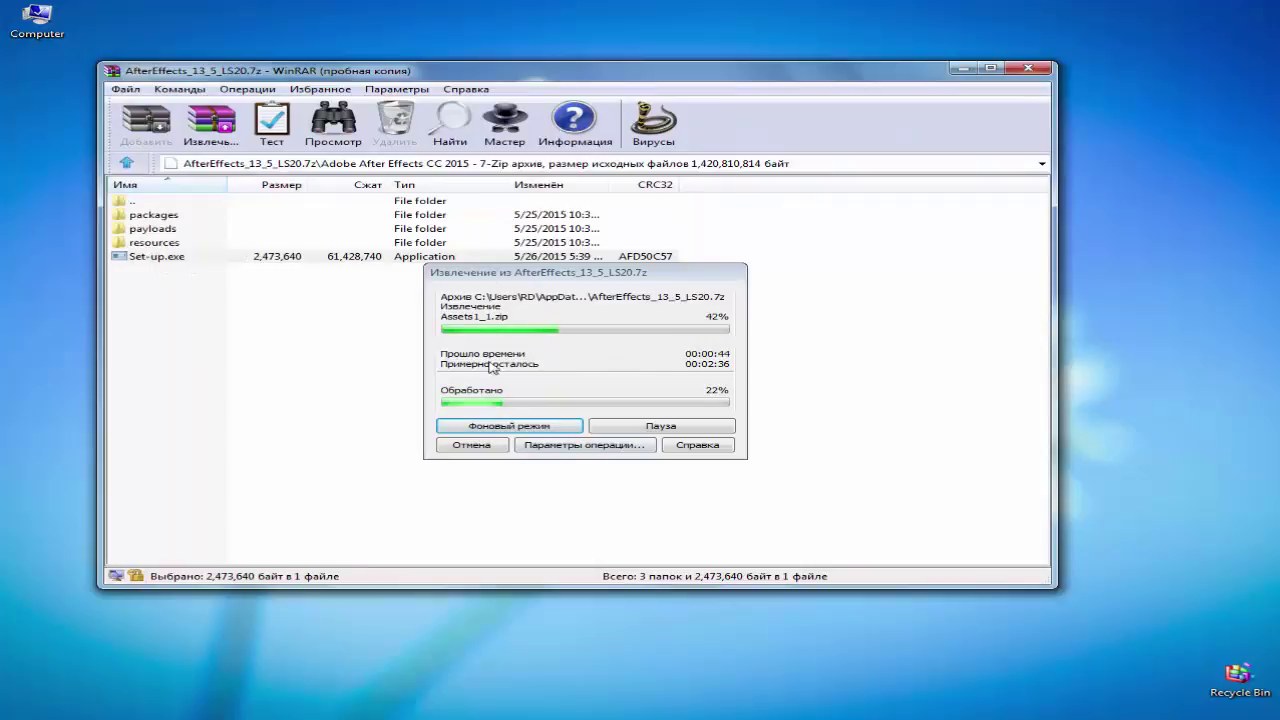
click(960, 69)
right_click(451, 145)
click(490, 180)
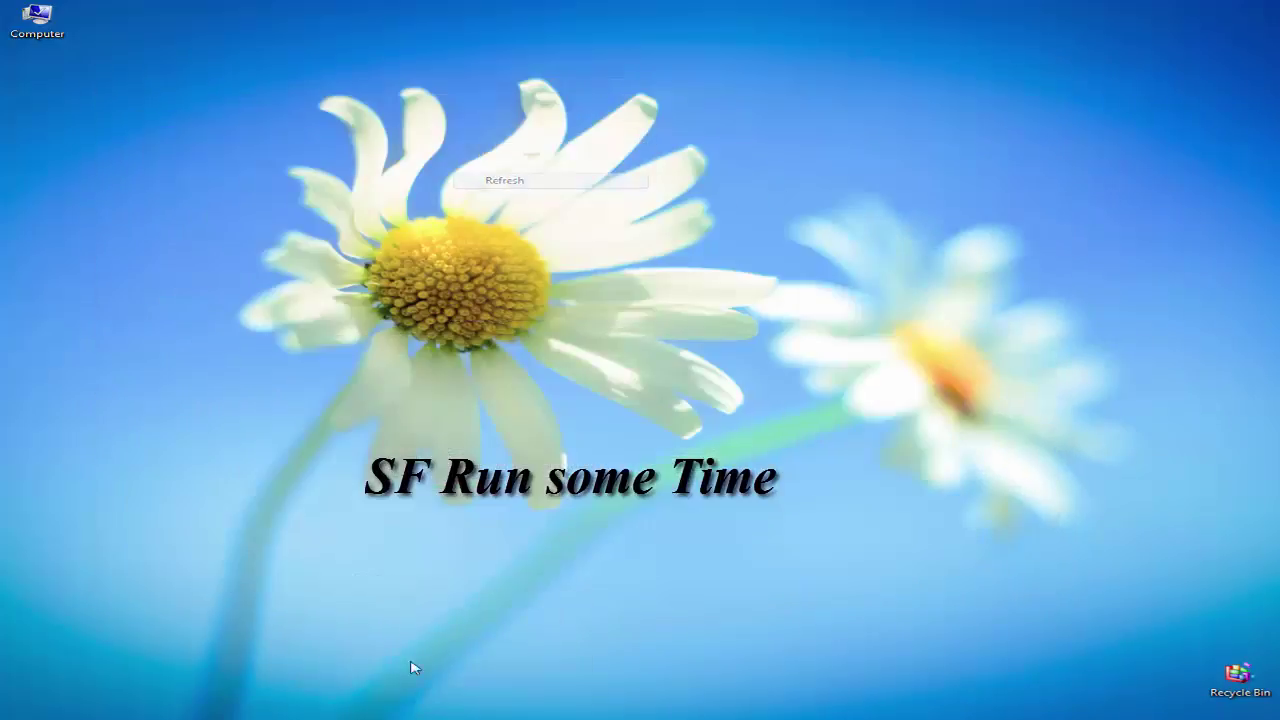
mouse_move(357, 712)
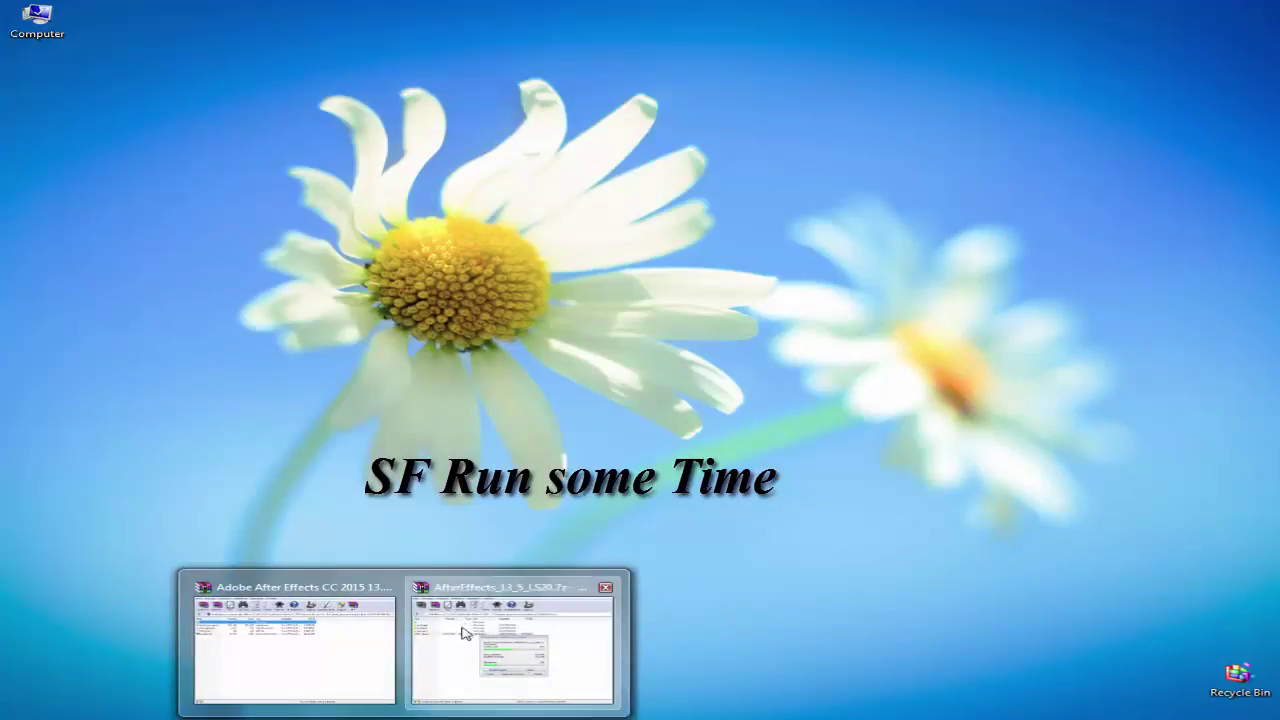
click(466, 634)
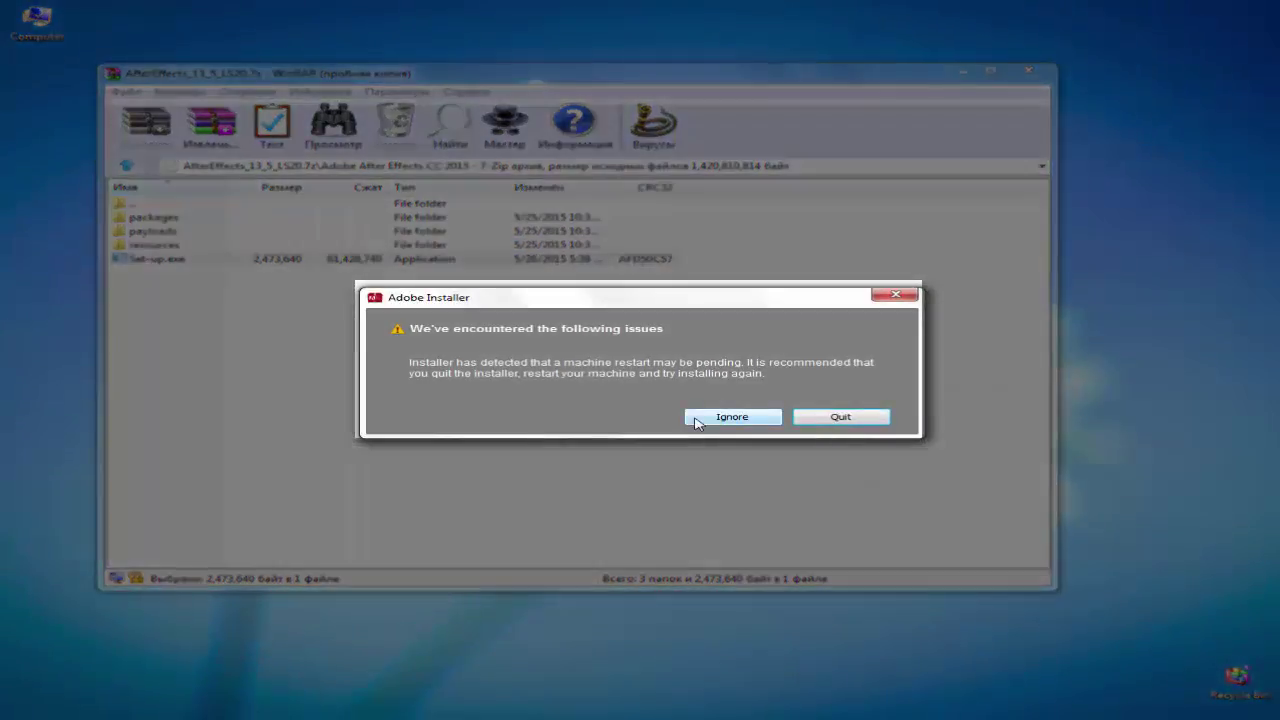
Ignore the installer's pending-restart warning and minimize the archive window.
click(698, 418)
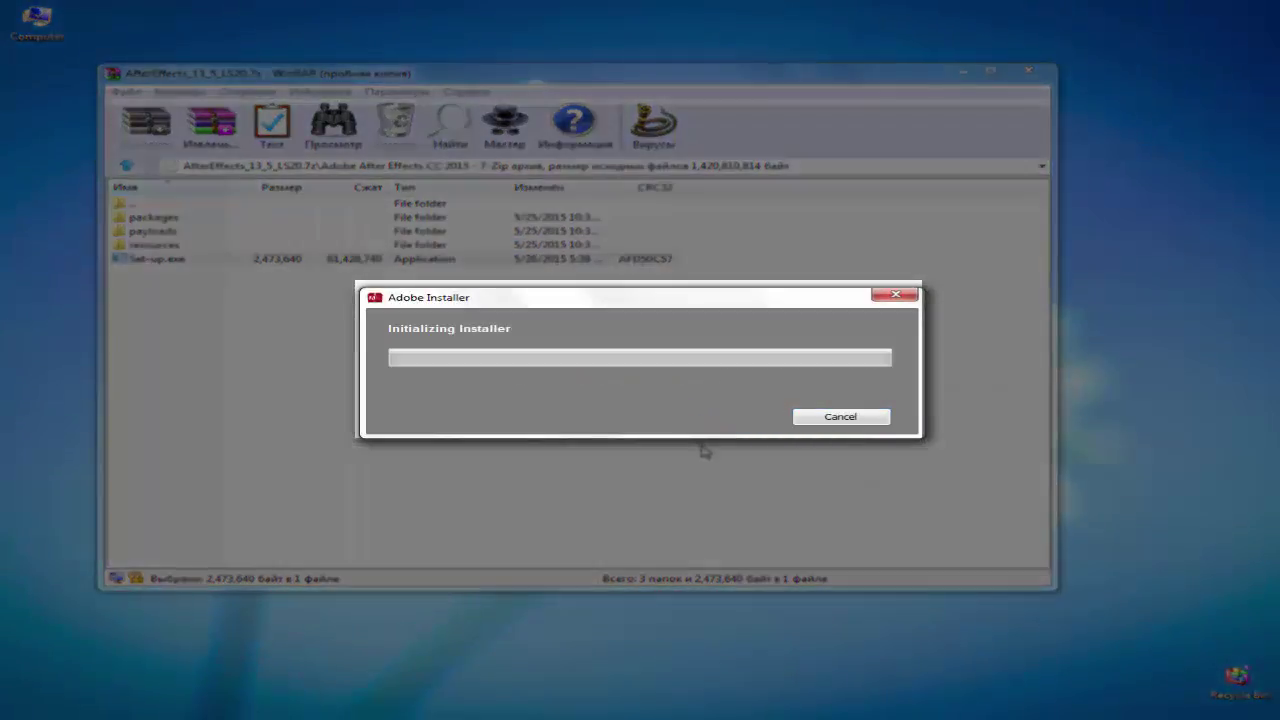
click(962, 72)
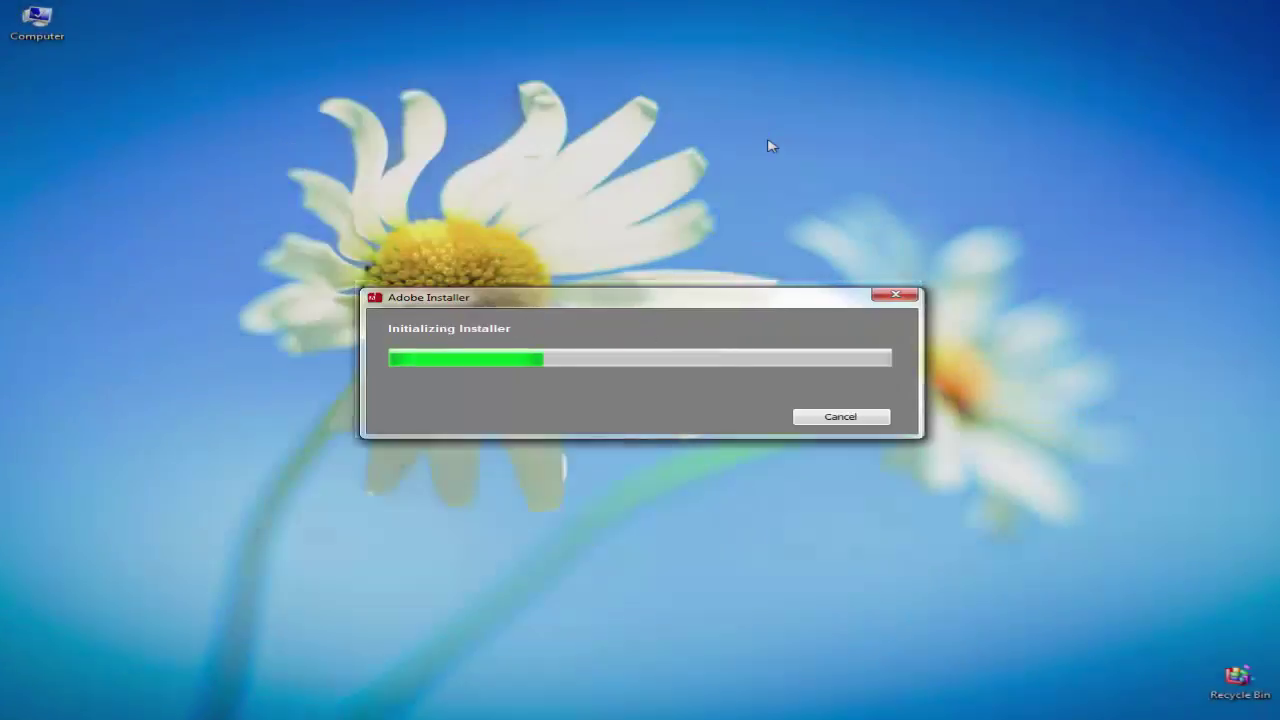
right_click(769, 142)
click(840, 182)
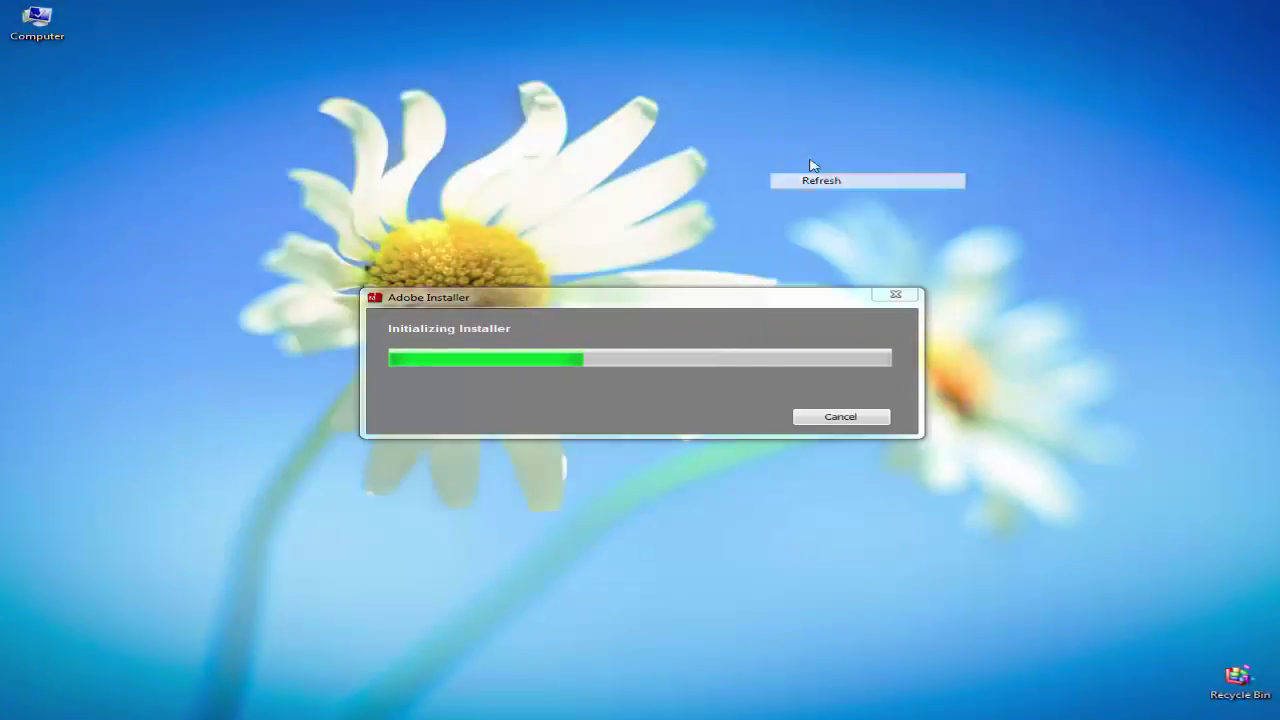
right_click(709, 80)
click(775, 122)
right_click(749, 109)
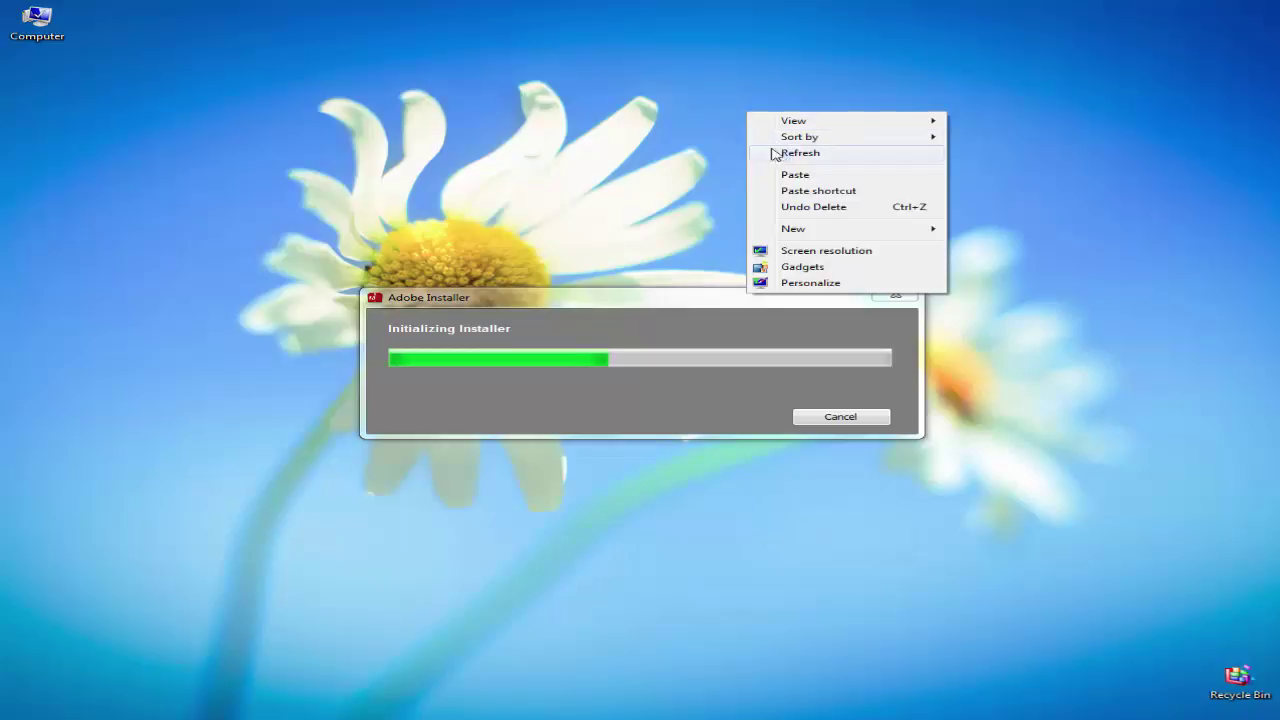
click(771, 151)
right_click(710, 122)
click(760, 167)
right_click(707, 111)
click(750, 151)
right_click(724, 128)
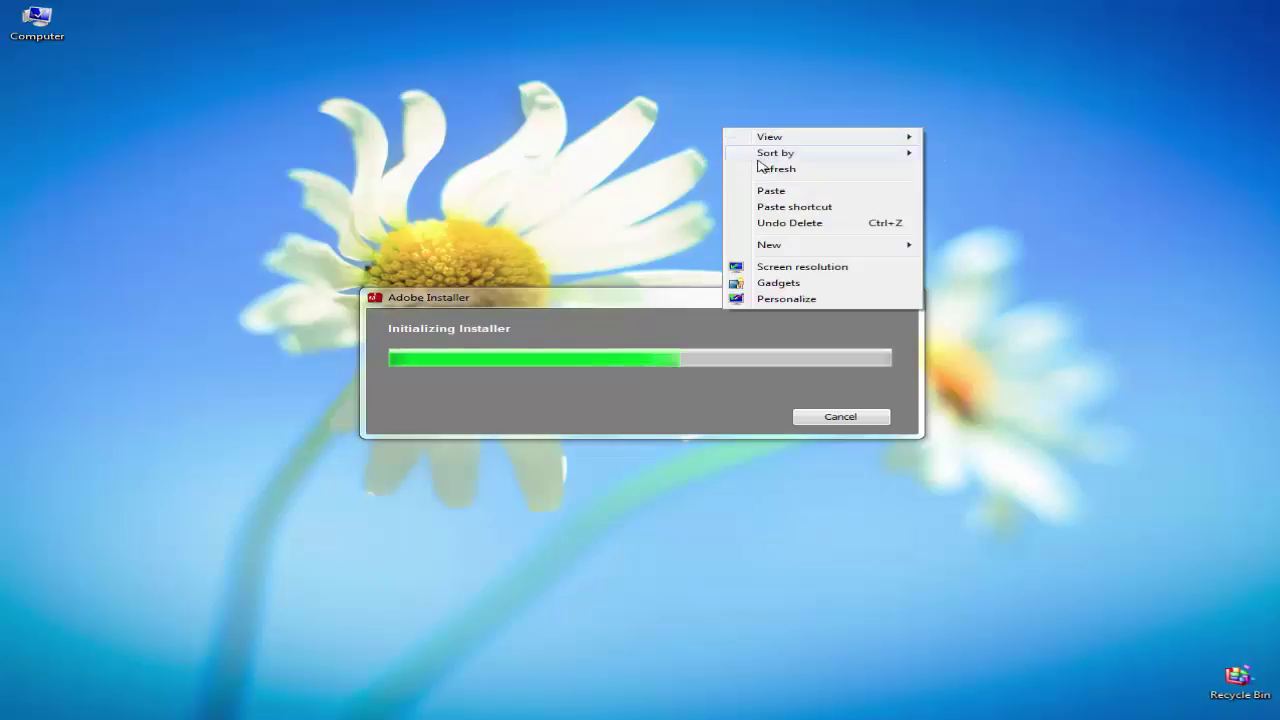
click(760, 168)
right_click(710, 123)
click(749, 165)
right_click(731, 131)
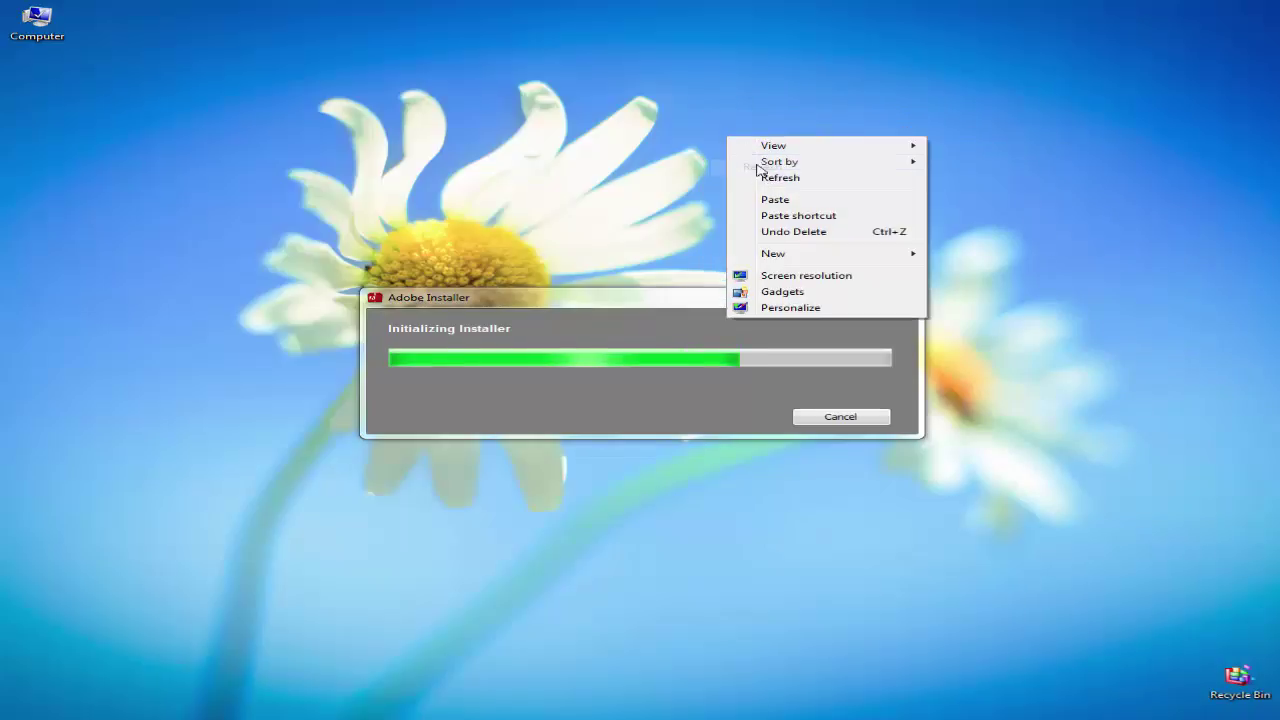
click(762, 172)
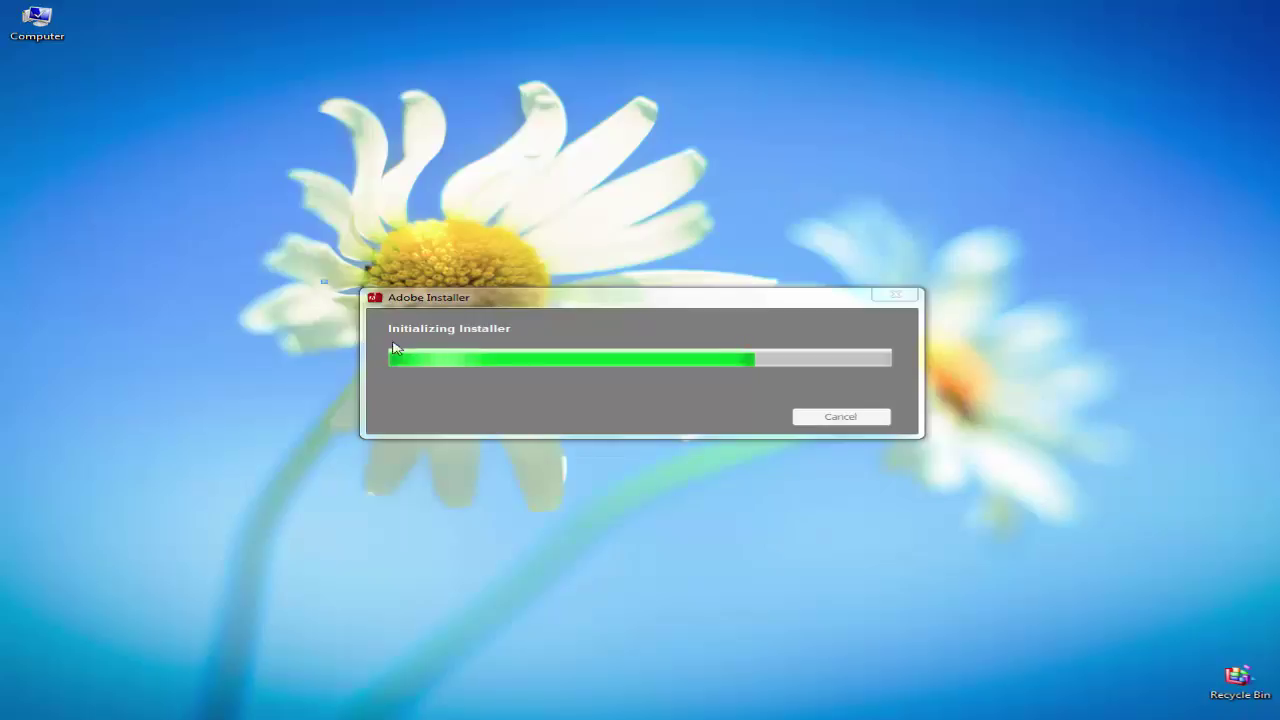
drag(254, 249, 997, 483)
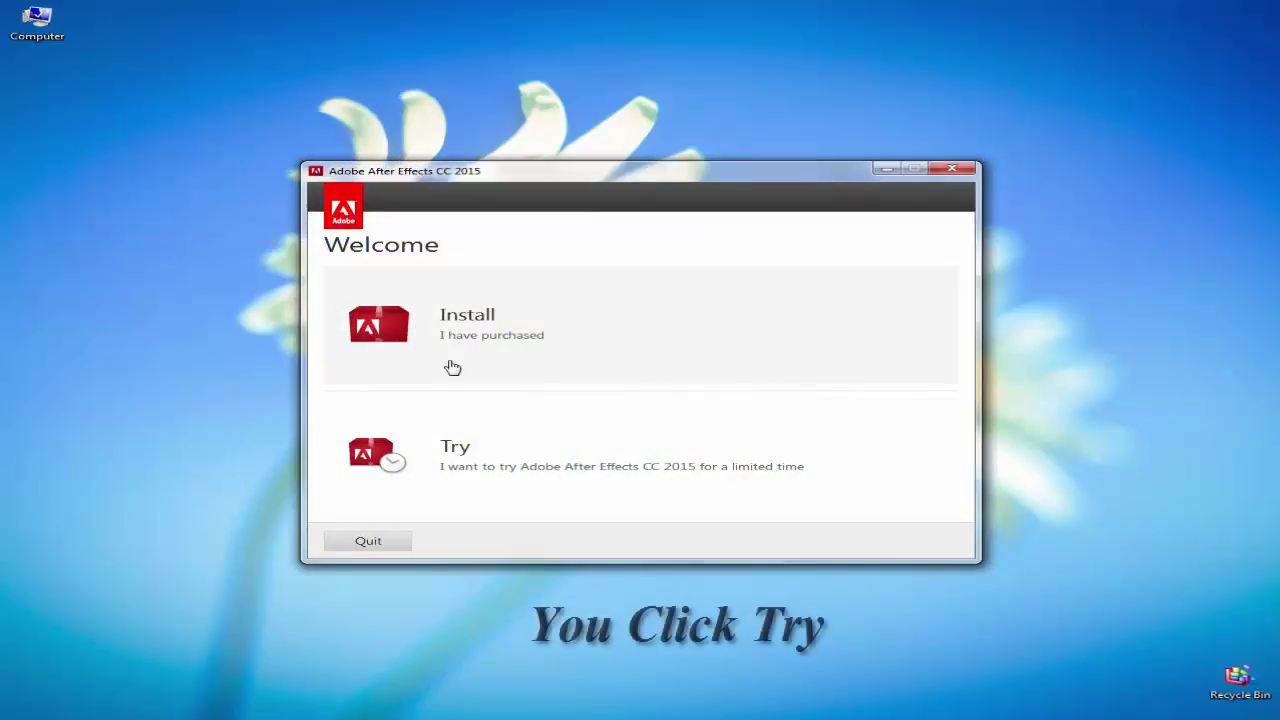
Choose the limited-time trial of Adobe After Effects CC 2015 and postpone signing in.
click(465, 455)
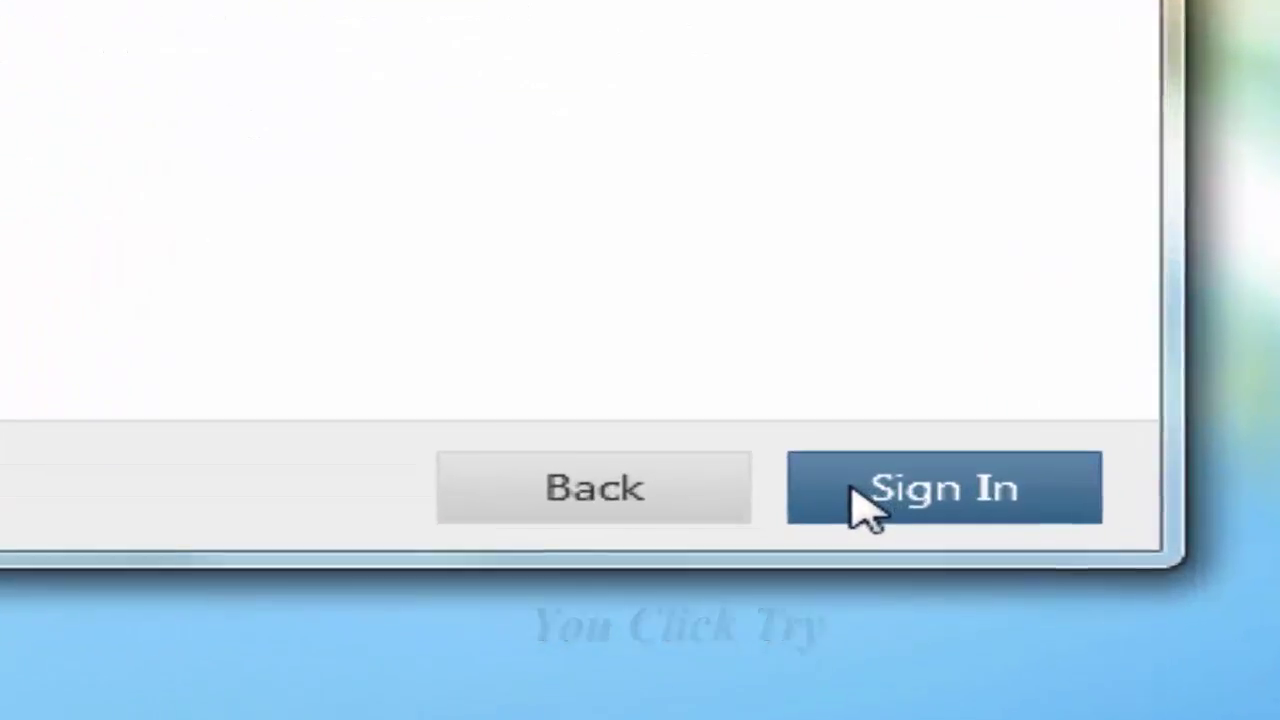
key(Return)
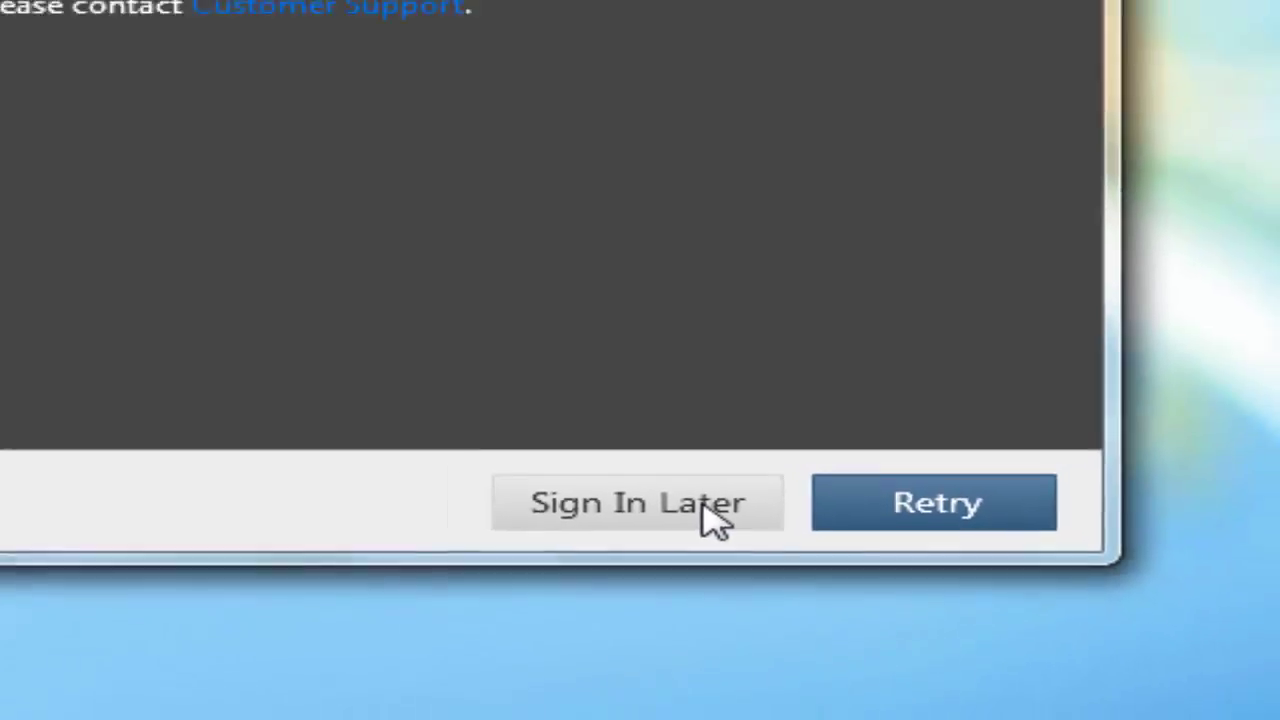
click(640, 500)
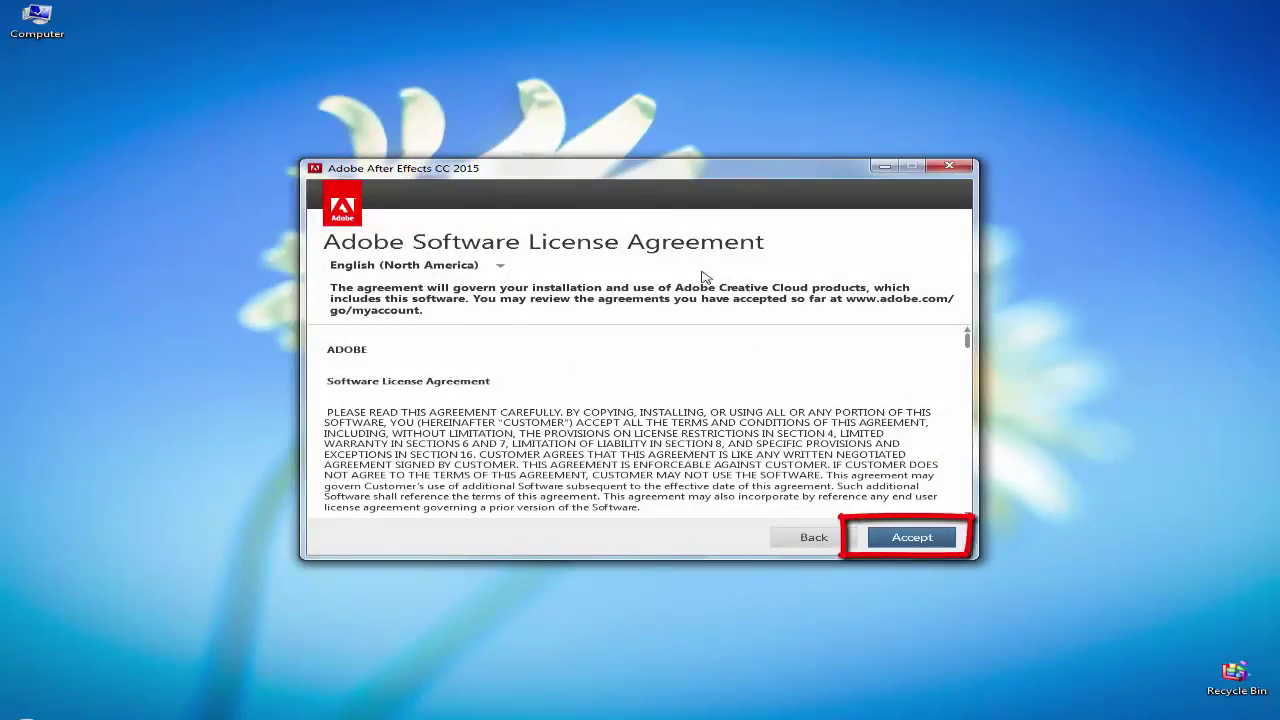
Accept the license agreement and install Adobe After Effects CC 2015 with all listed components in C:\Program Files\Adobe.
click(913, 539)
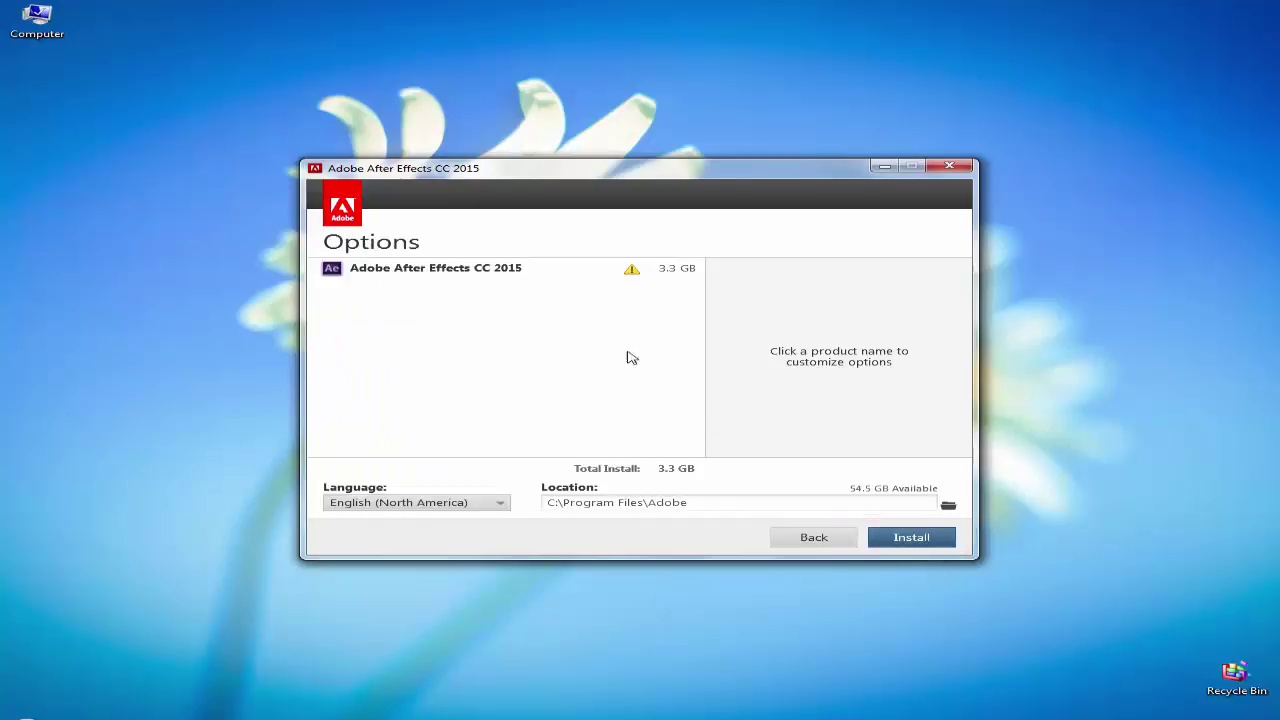
click(480, 276)
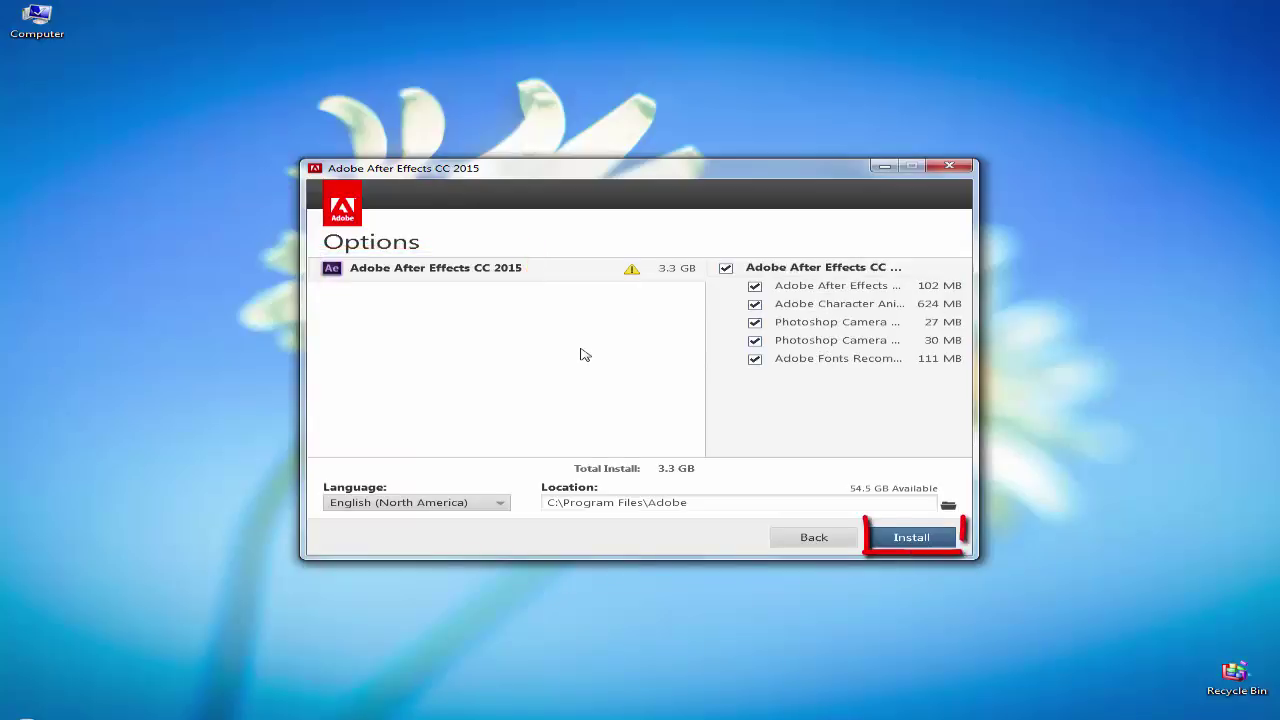
click(926, 538)
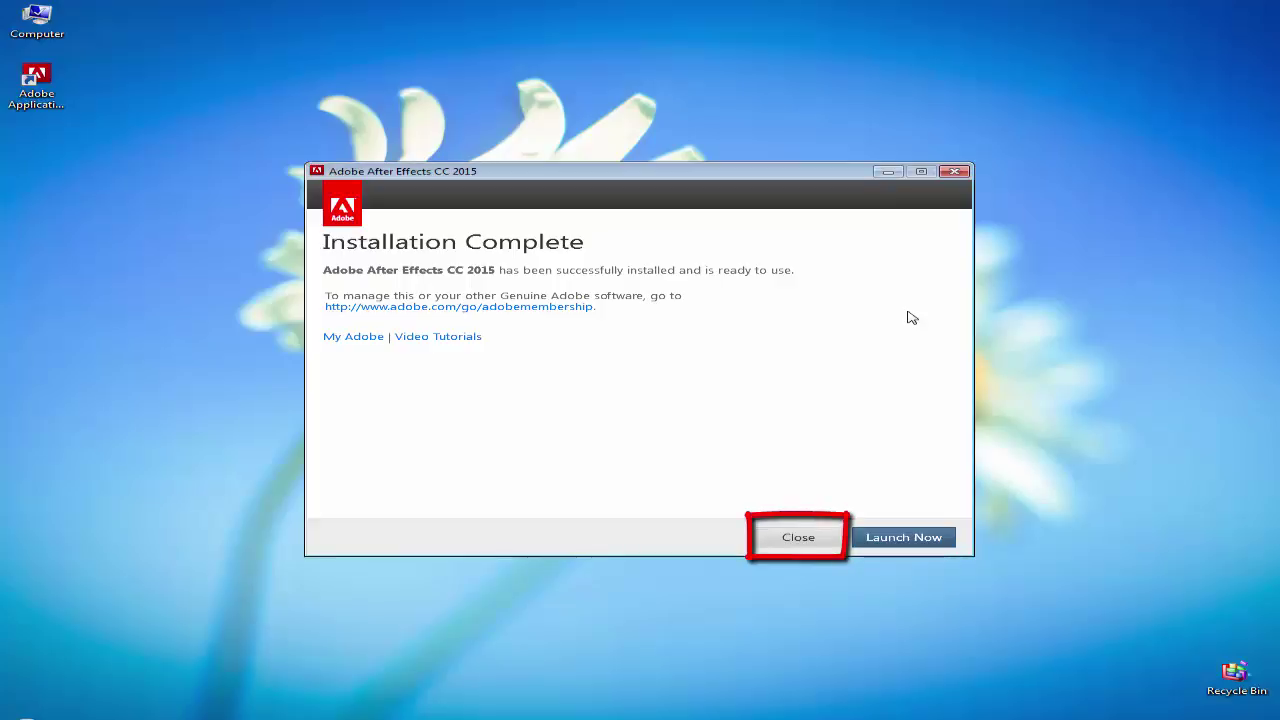
key(alt+F4)
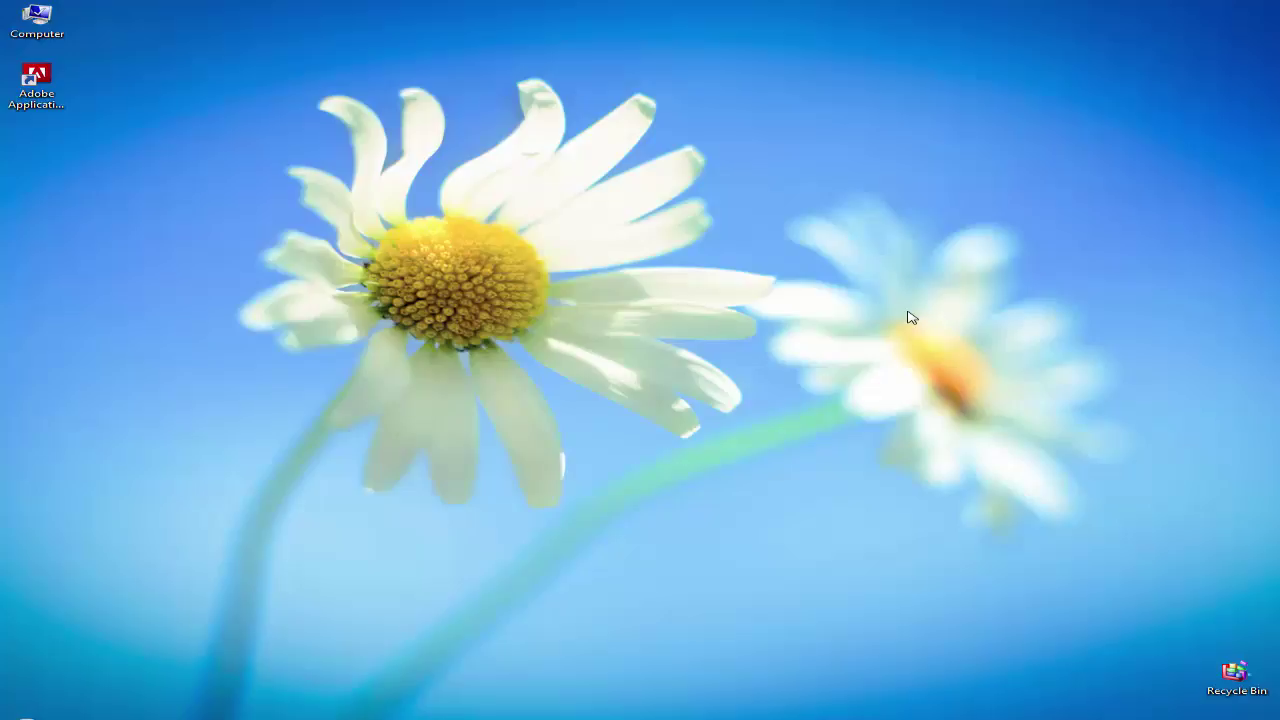
right_click(109, 183)
click(171, 218)
right_click(171, 215)
click(185, 253)
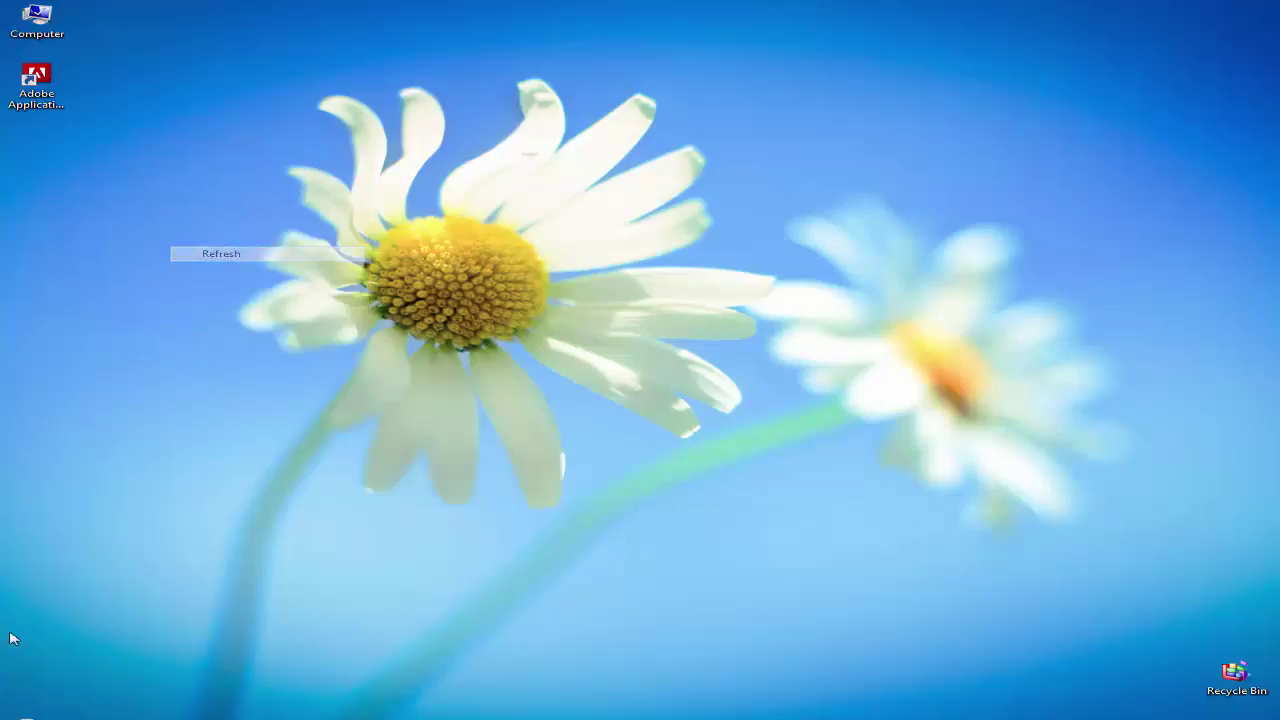
Find Adobe After Effects CC 2015 among the installed programs and place its shortcut on the desktop.
key(super)
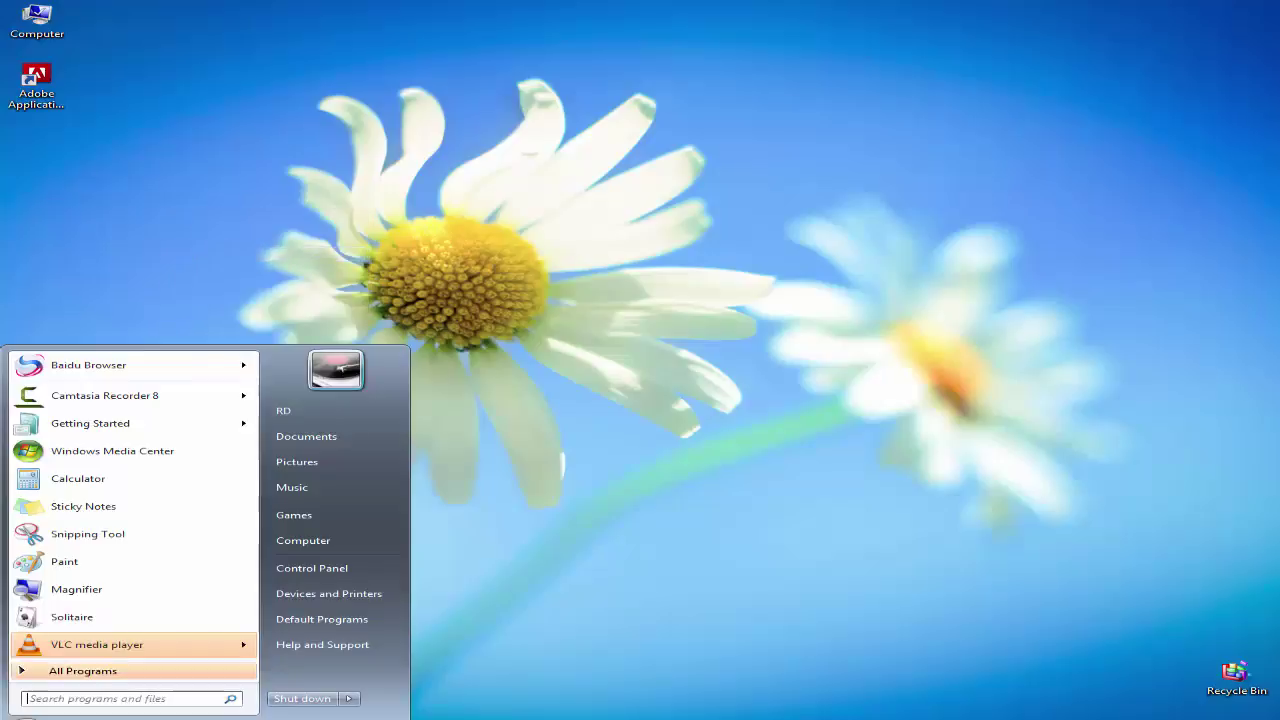
click(110, 671)
click(720, 255)
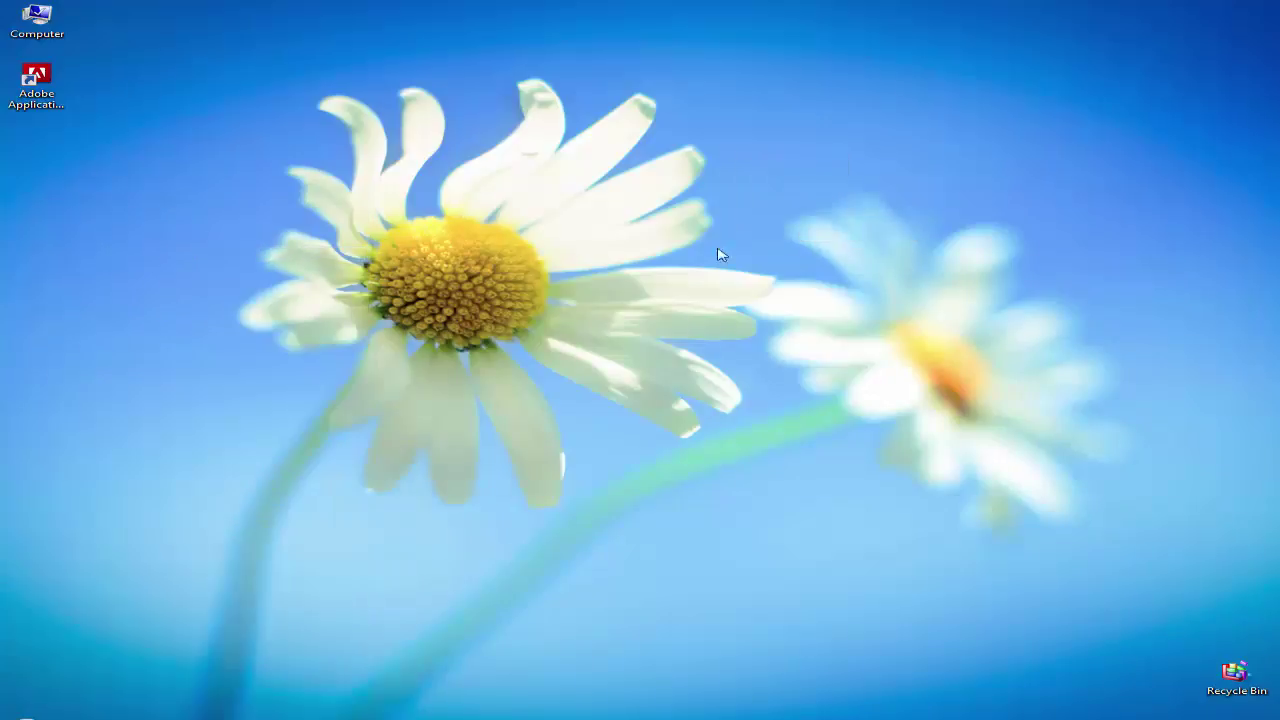
drag(720, 255, 818, 222)
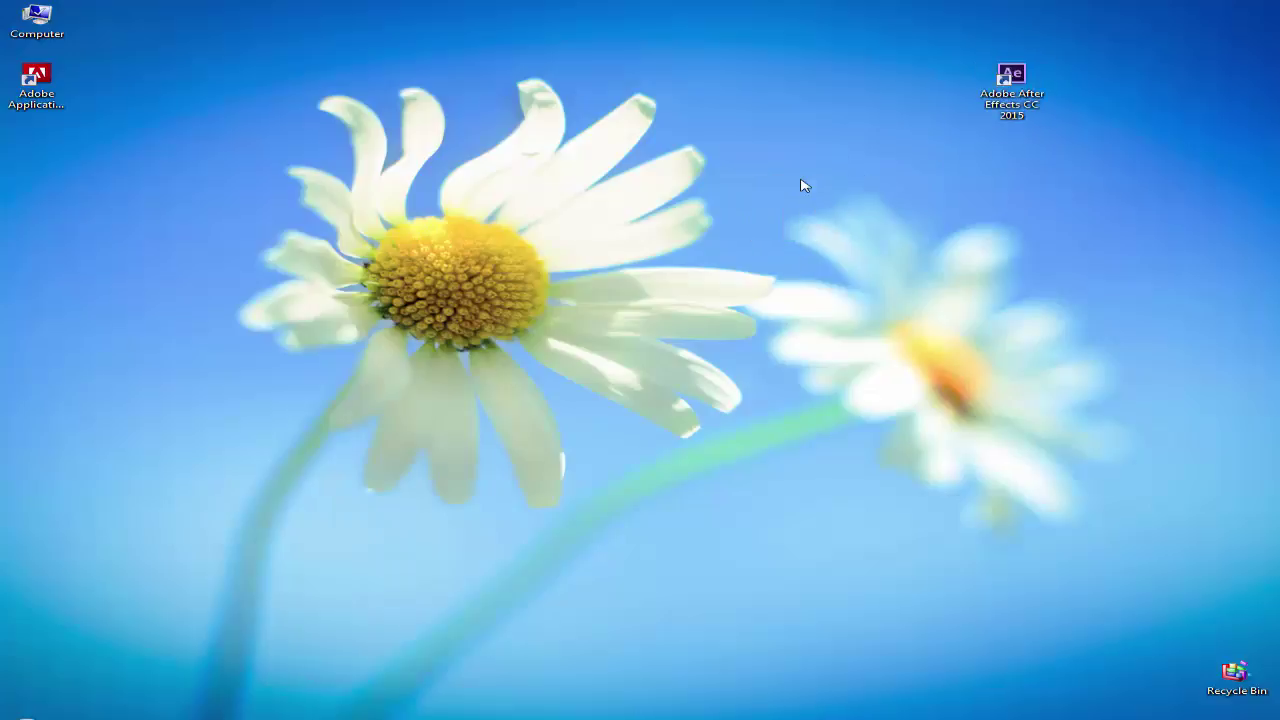
right_click(805, 186)
click(836, 218)
right_click(774, 210)
click(815, 252)
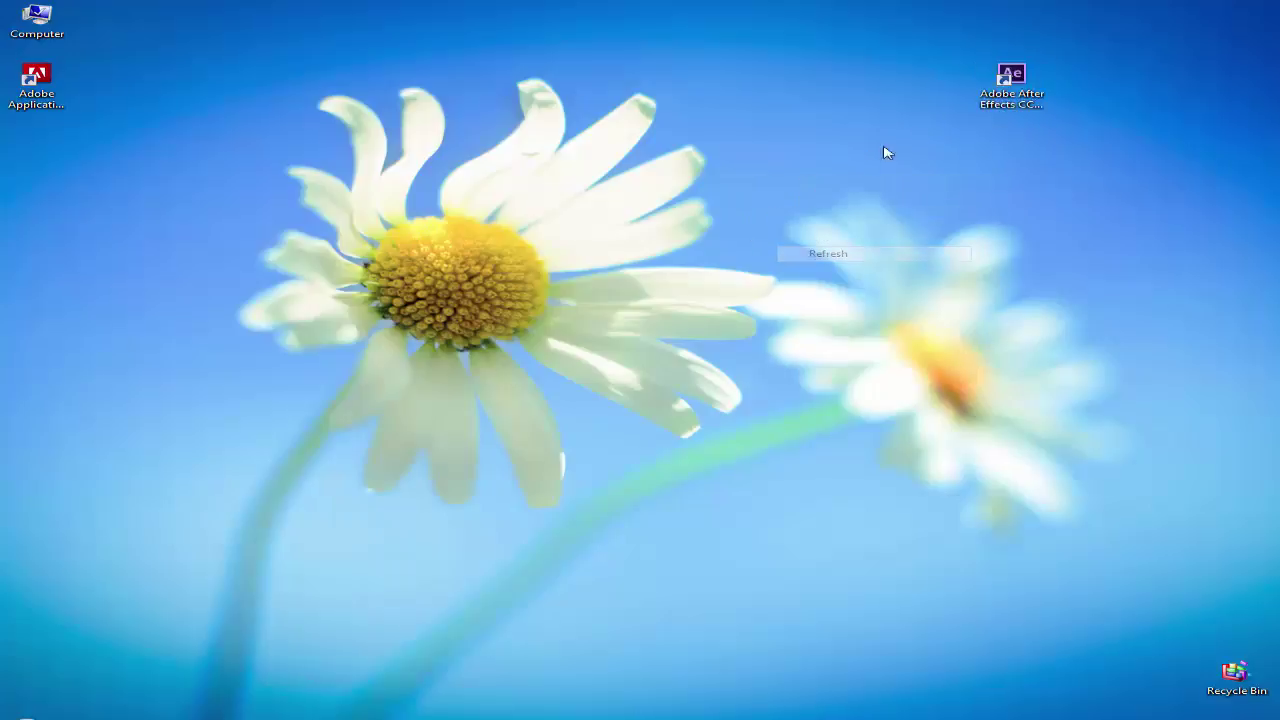
Launch Adobe After Effects CC 2015 from its desktop shortcut.
click(1003, 80)
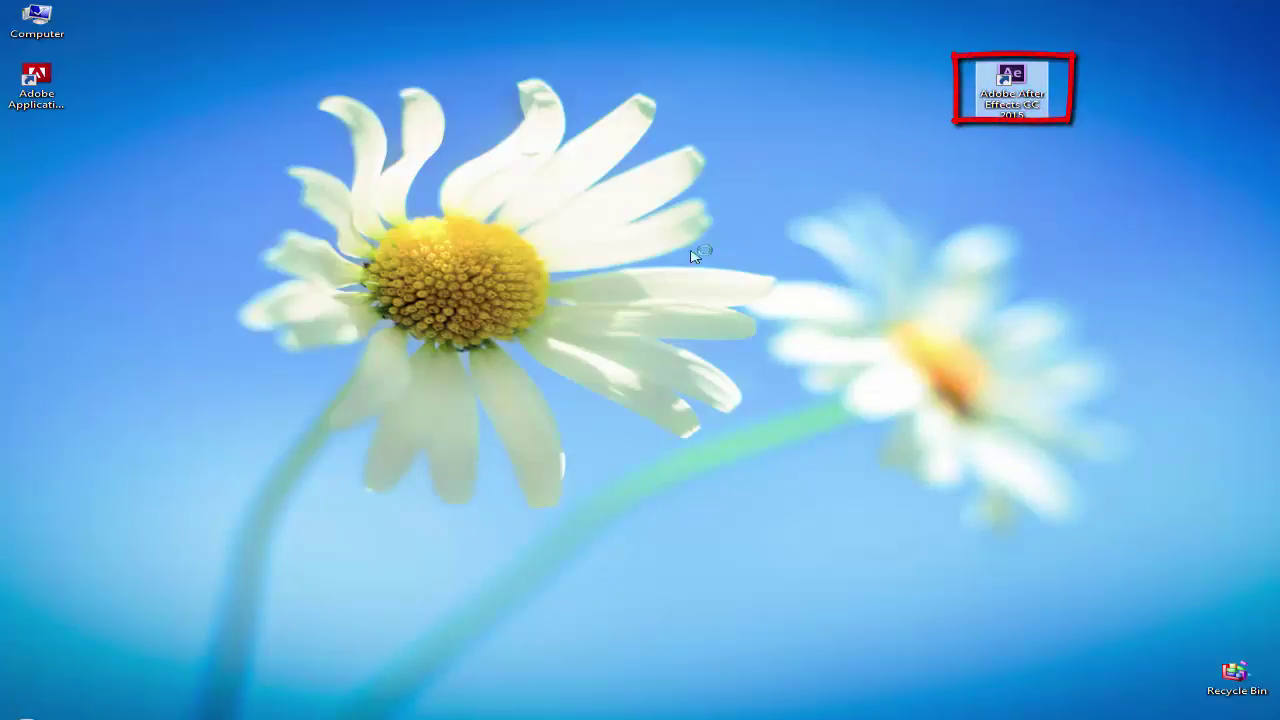
click(1057, 202)
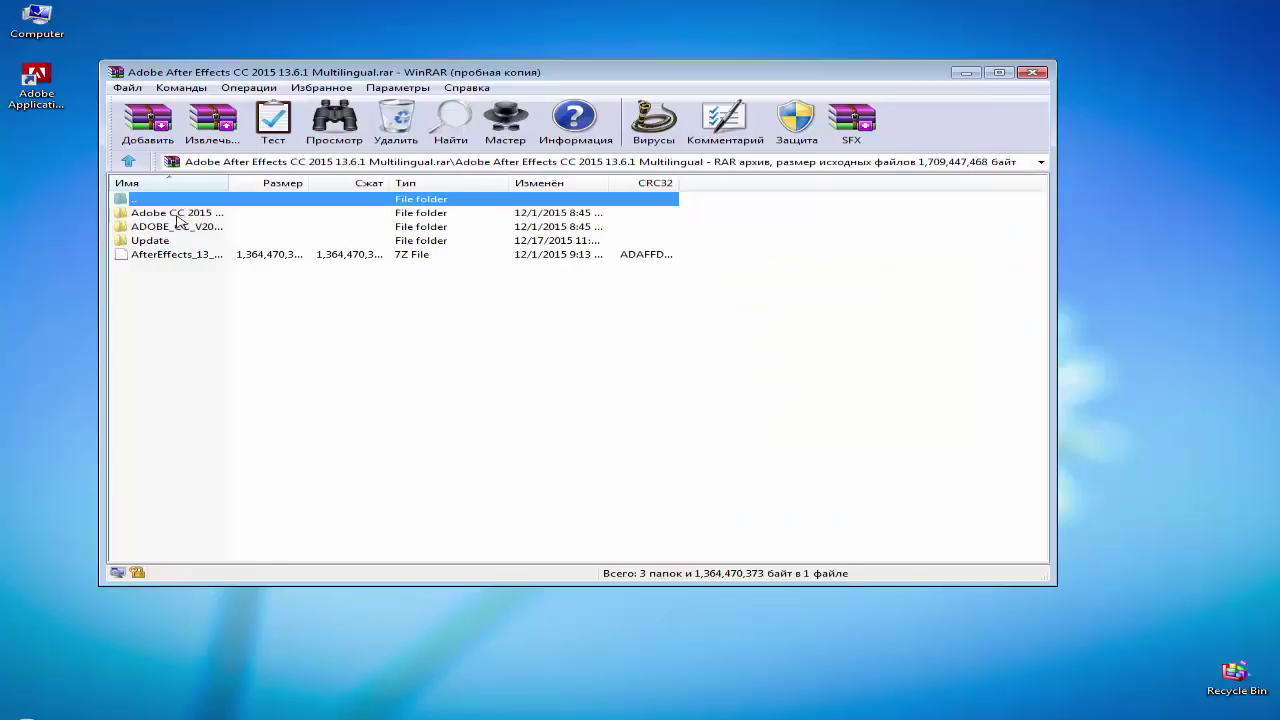
Open the Adobe CC 2015 Universal Patcher 1.5 folder in the WinRAR archive and run its adobe.snr.patch application.
double_click(180, 213)
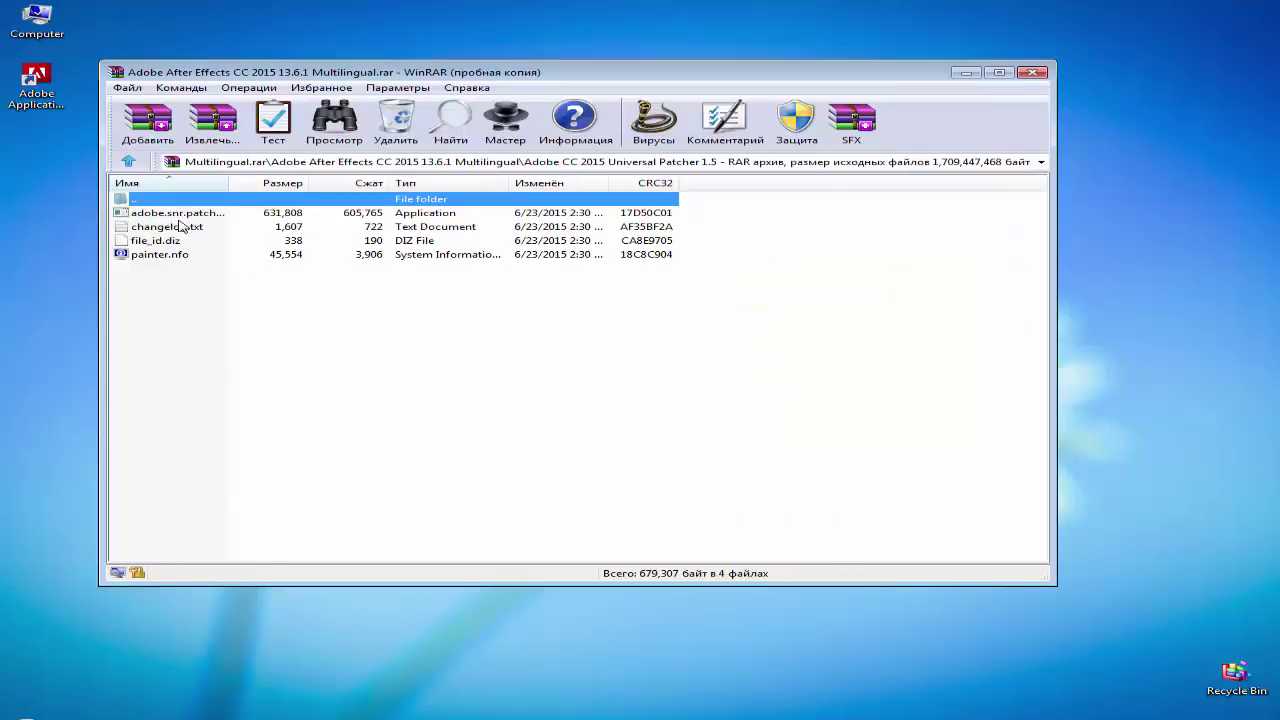
double_click(186, 215)
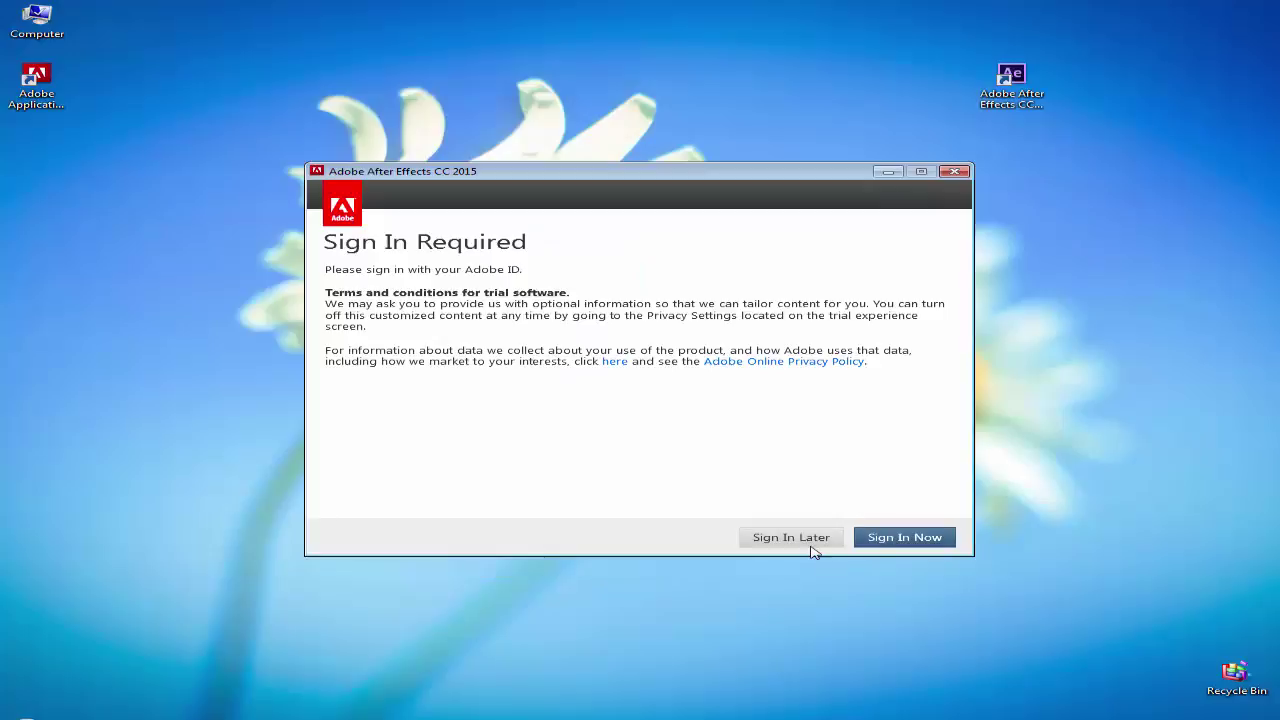
Postpone the Adobe ID sign-in and start the After Effects CC 2015 trial.
click(813, 542)
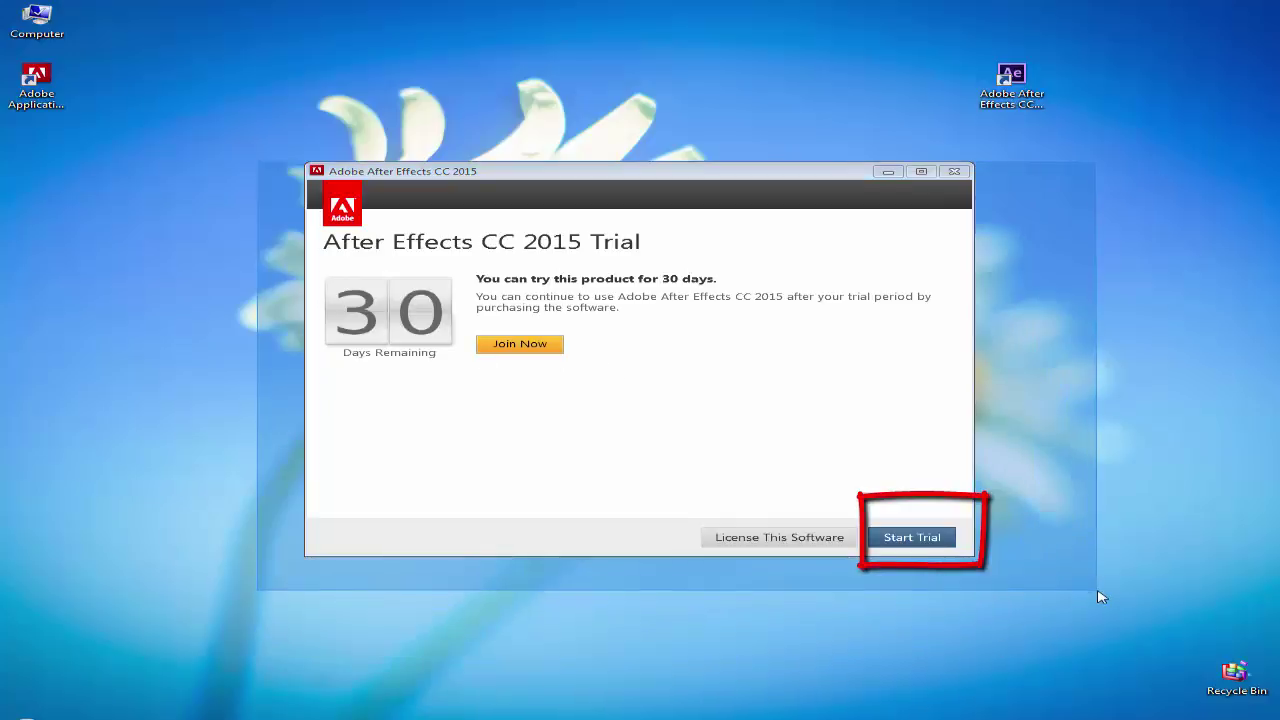
click(907, 540)
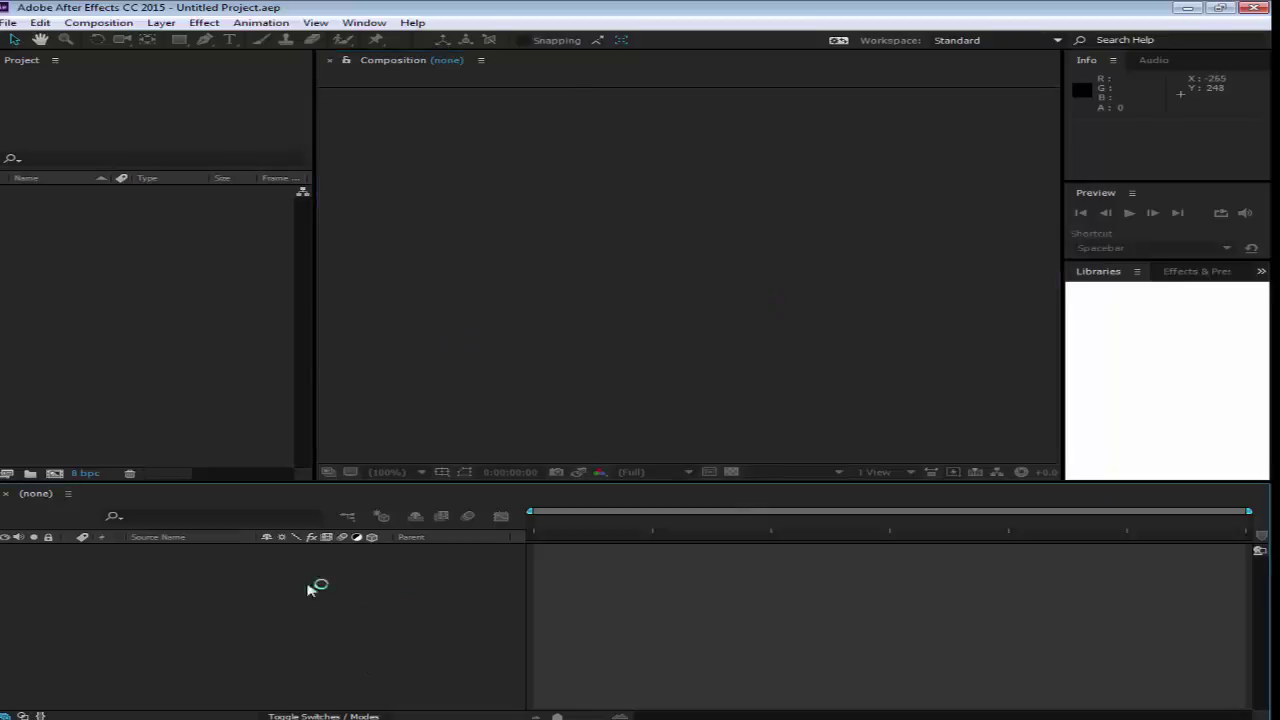
click(368, 300)
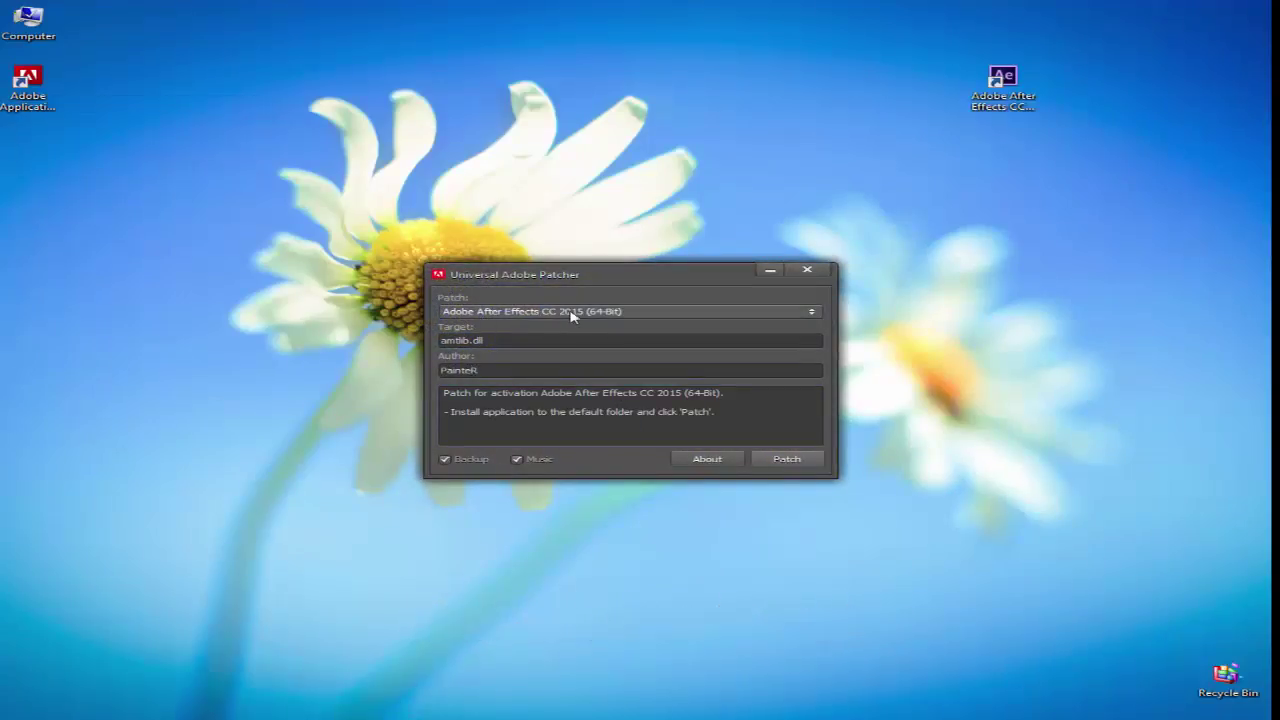
Apply the Universal Adobe Patcher's patch for Adobe After Effects CC 2015 (64-Bit) and close the patcher.
click(796, 466)
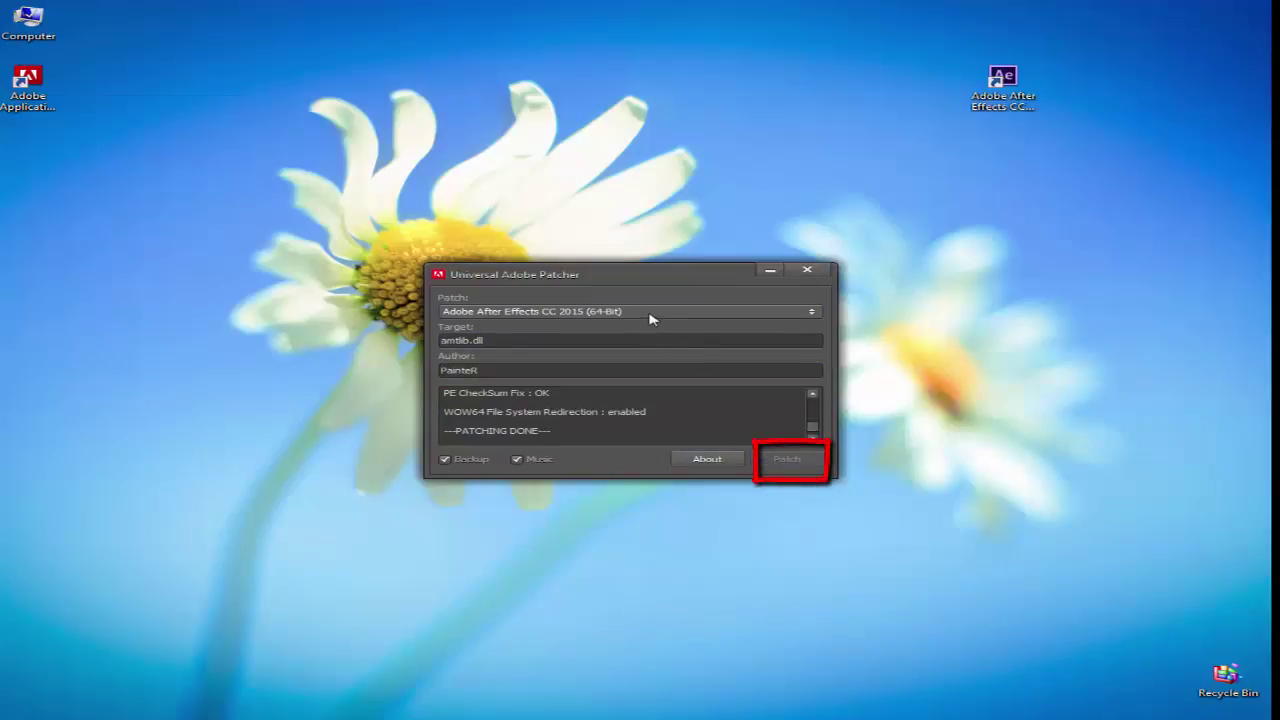
key(alt+F4)
right_click(608, 215)
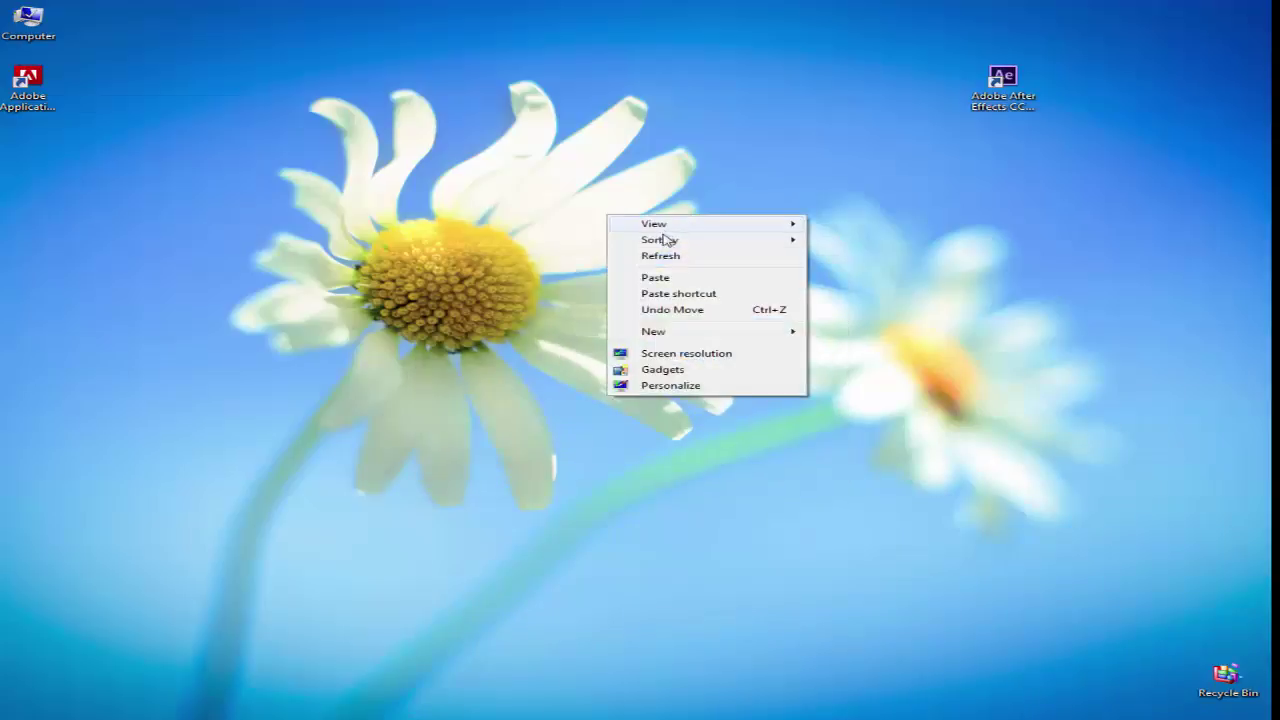
right_click(641, 221)
click(701, 265)
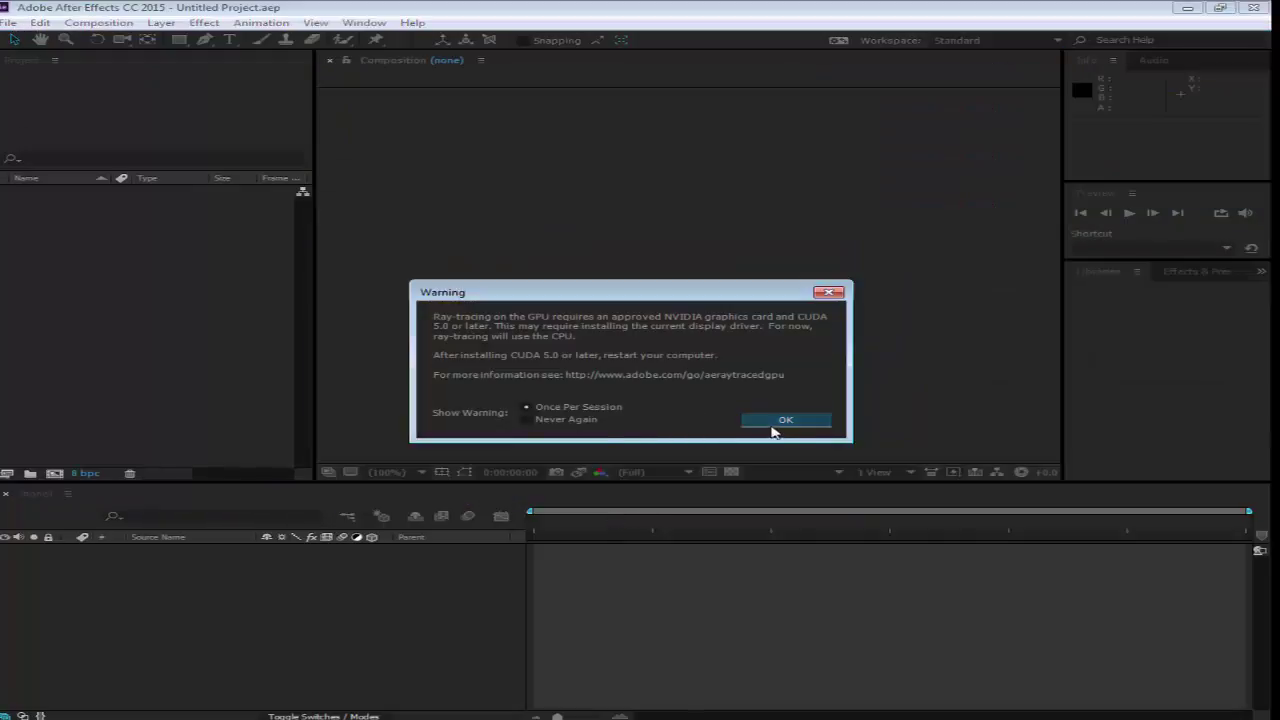
Dismiss the GPU ray-tracing and missing QuickTime warnings shown at the After Effects startup.
click(772, 424)
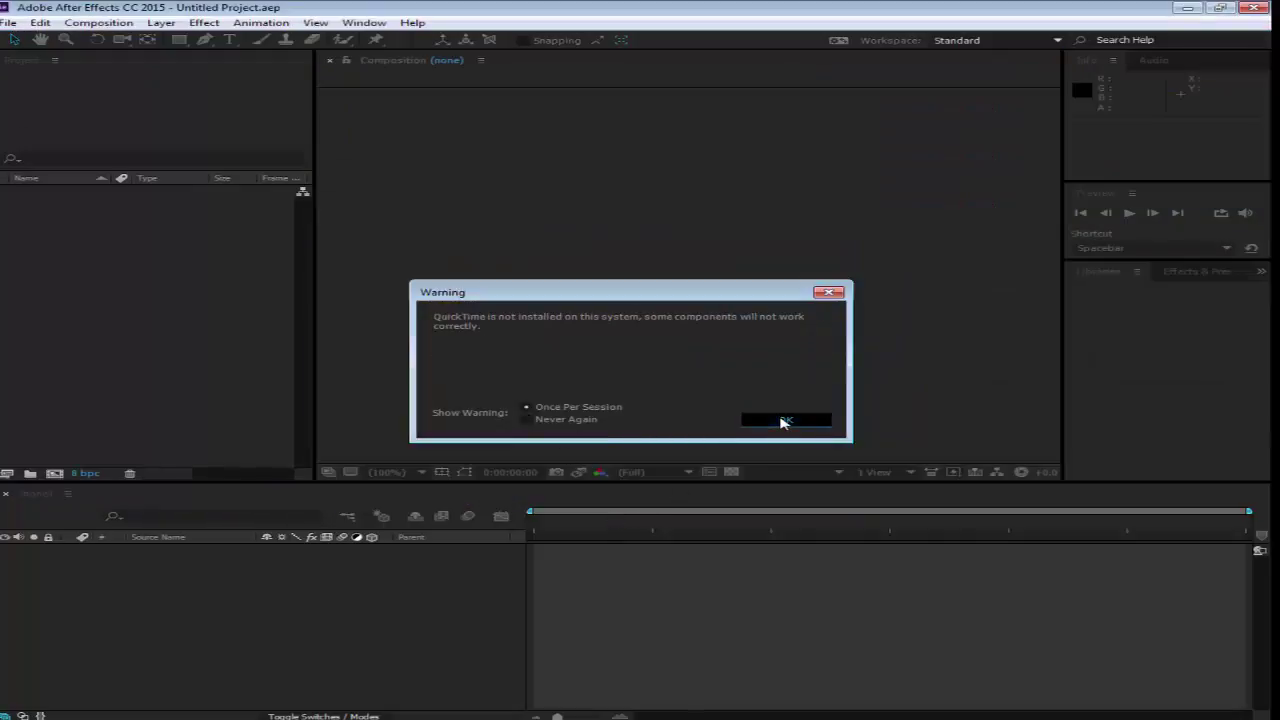
click(786, 419)
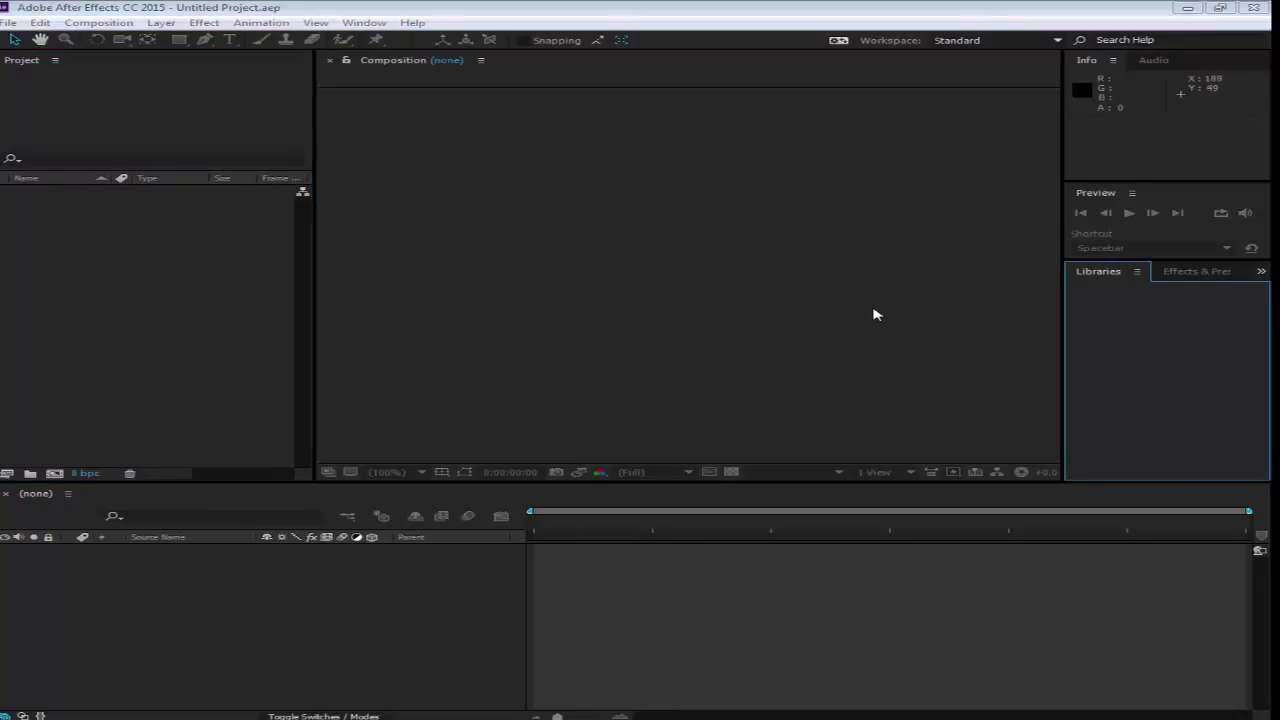